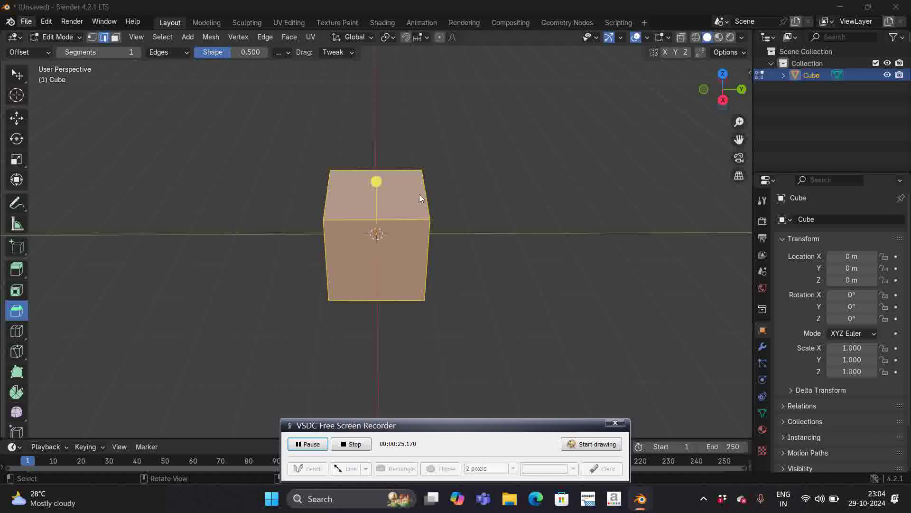
{"action": "scroll", "coordinate": [545, 270], "scroll_direction": "left", "scroll_amount": 5}
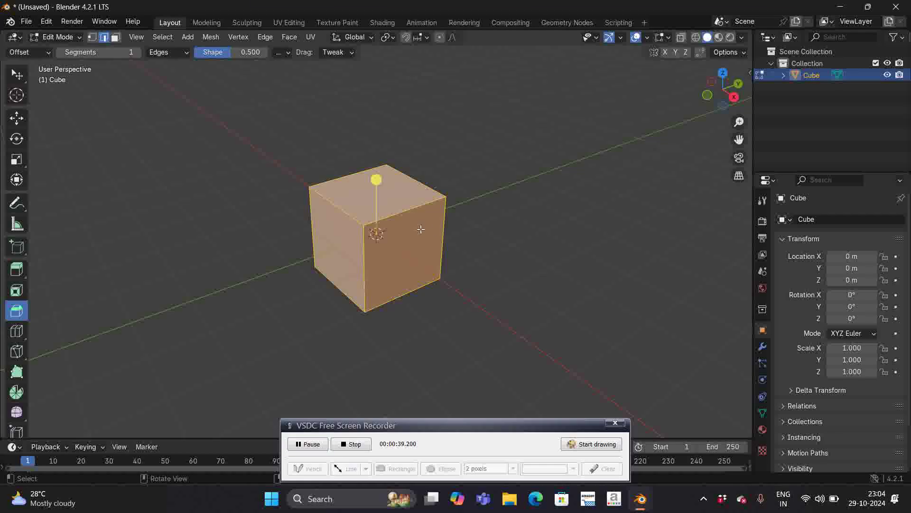
{"action": "left_click", "coordinate": [484, 233]}
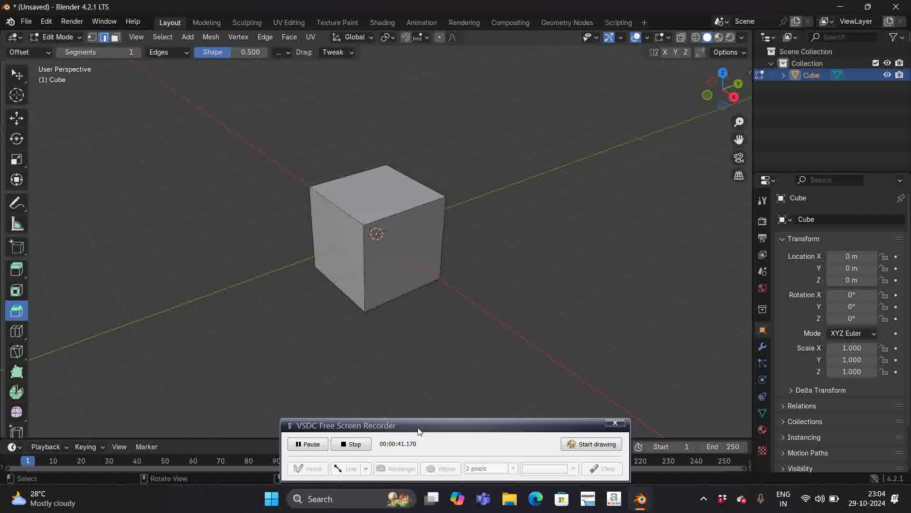
{"action": "left_click_drag", "start_coordinate": [419, 431], "coordinate": [910, 10]}
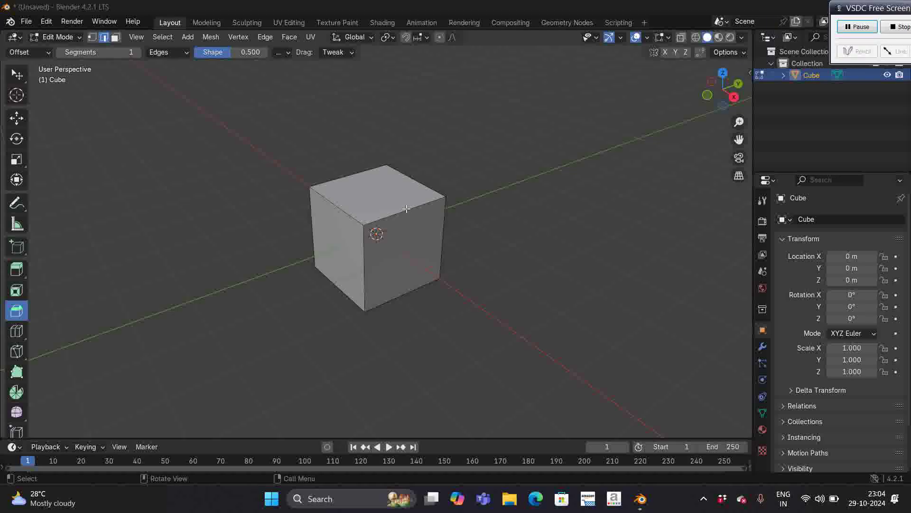
{"action": "left_click", "coordinate": [385, 235]}
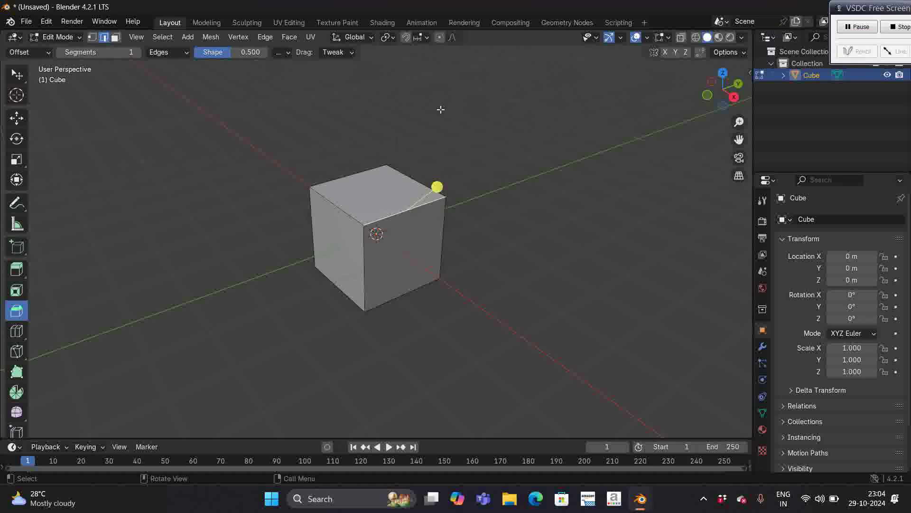
Step: Select the whole cube mesh and scale it up uniformly by about 2.108
{"action": "key", "text": "a"}
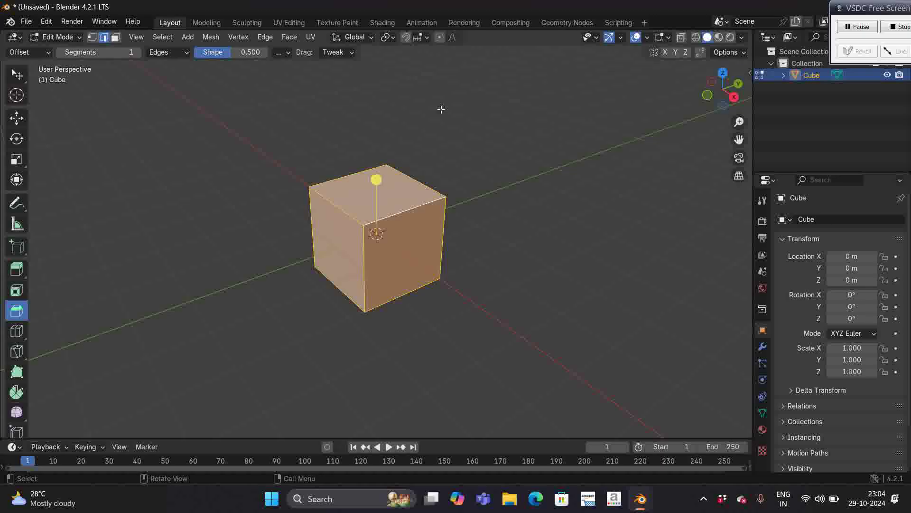
{"action": "key", "text": "Caps_Lock"}
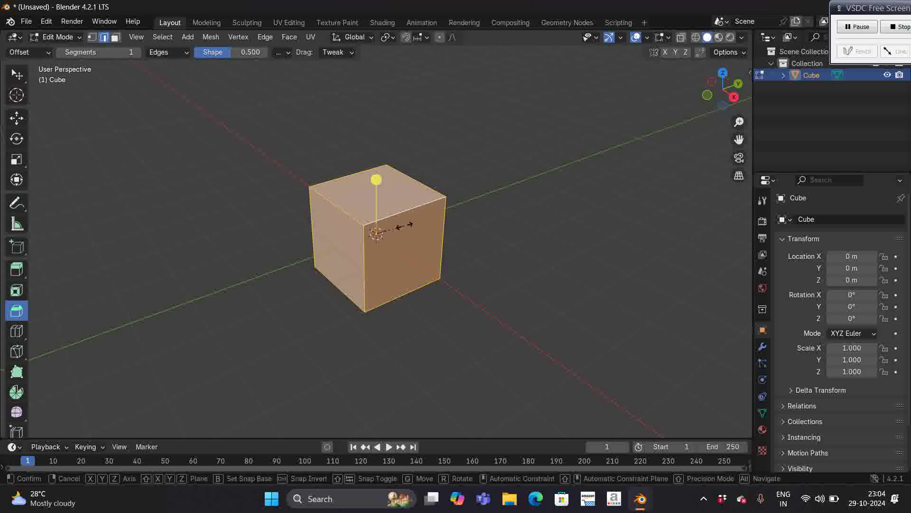
{"action": "key", "text": "s"}
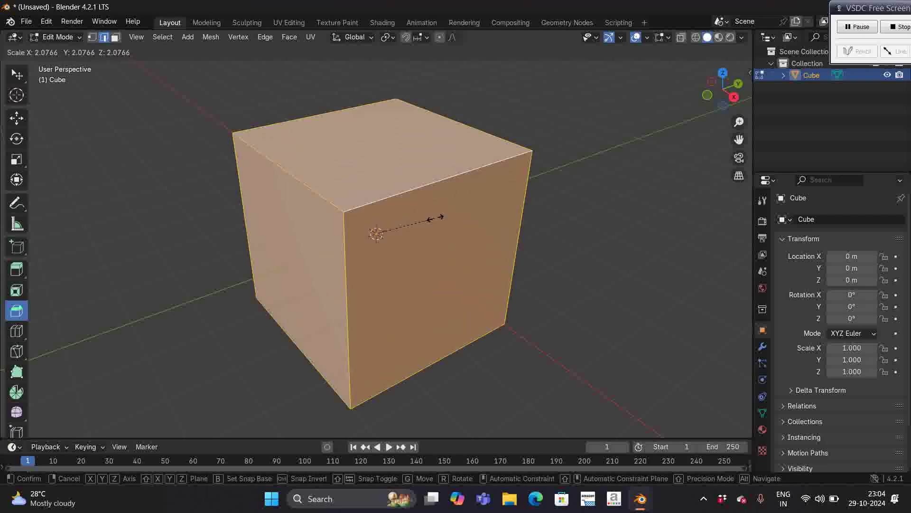
{"action": "left_click", "coordinate": [436, 218]}
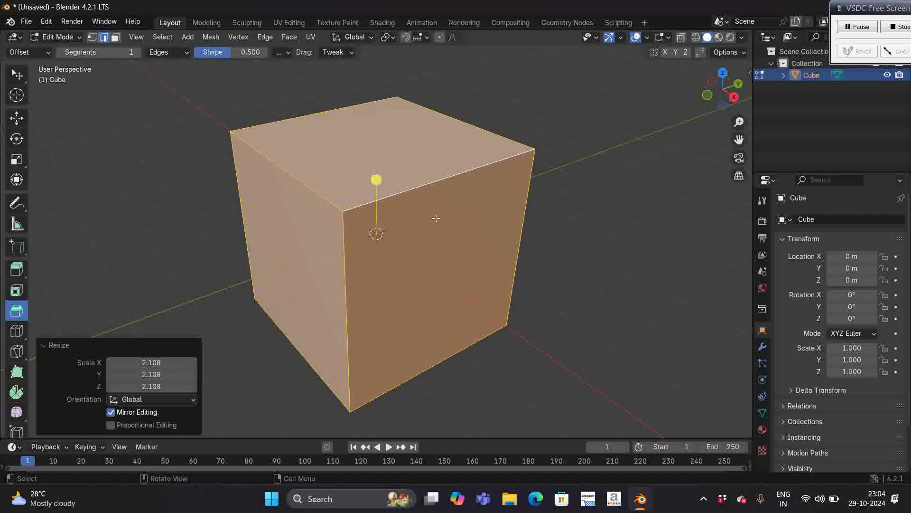
Step: Scale the cube along the X axis by about 0.39 to form a flat bottle body, and deselect it
{"action": "key", "text": "s"}
{"action": "key", "text": "x"}
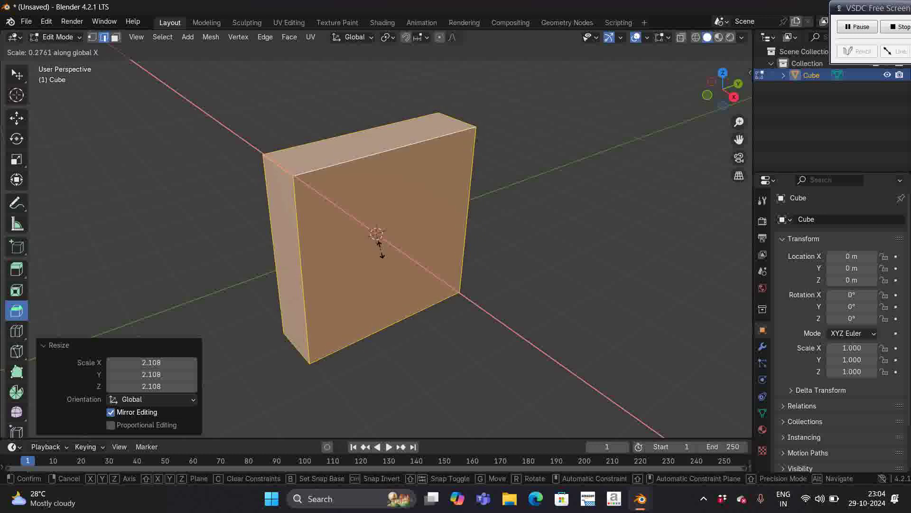
{"action": "left_click", "coordinate": [388, 253]}
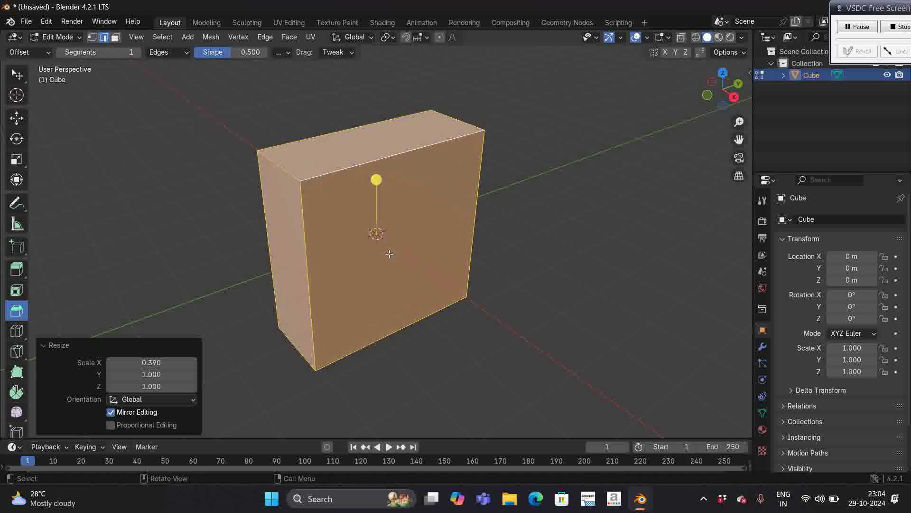
{"action": "left_click", "coordinate": [534, 241]}
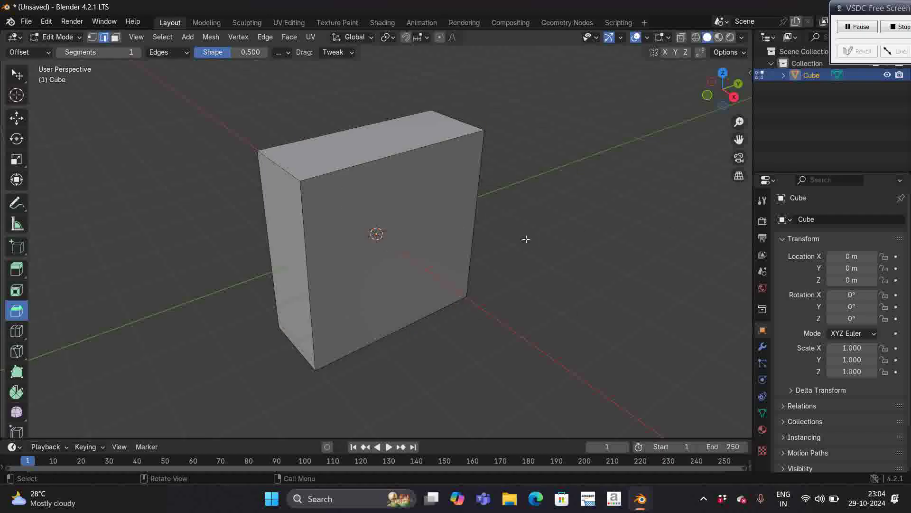
Step: Add a 32-vertex cylinder of 1 m radius and 2 m depth and move it above the box, about 3.14 m up in Z
{"action": "key", "text": "shift+a"}
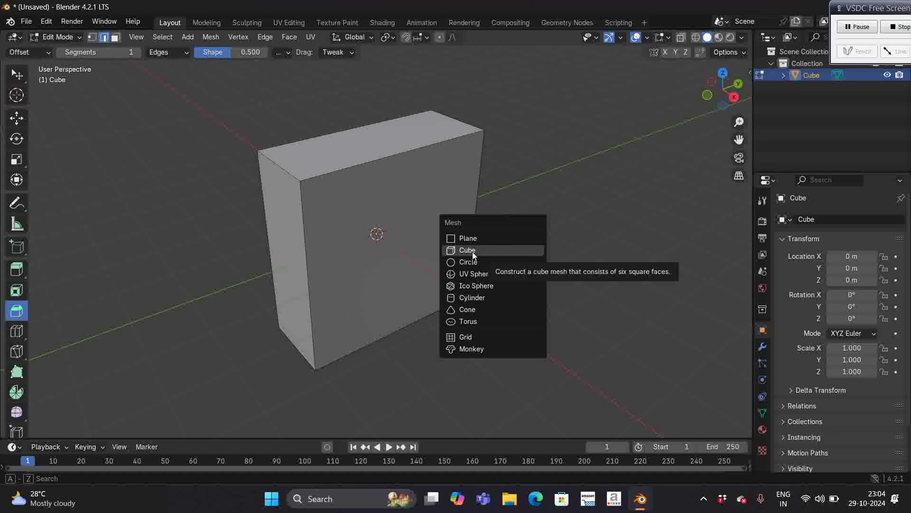
{"action": "left_click", "coordinate": [489, 300]}
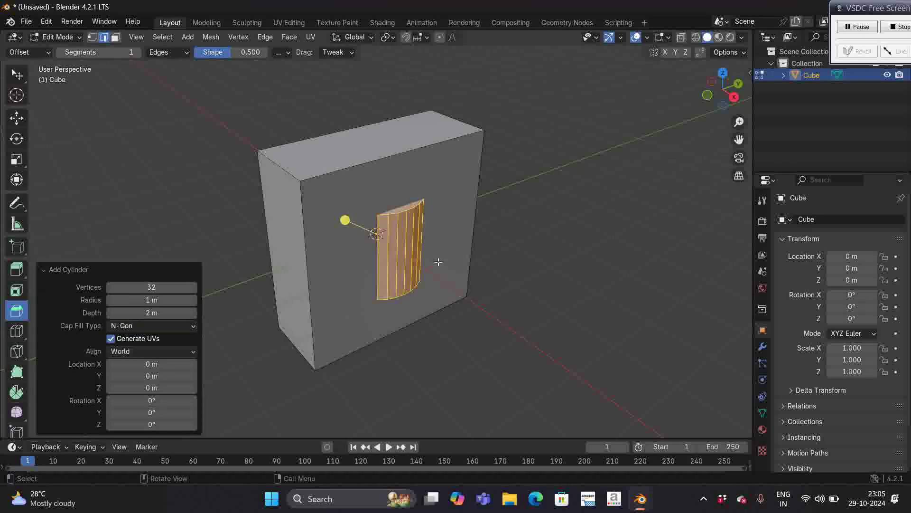
{"action": "key", "text": "g"}
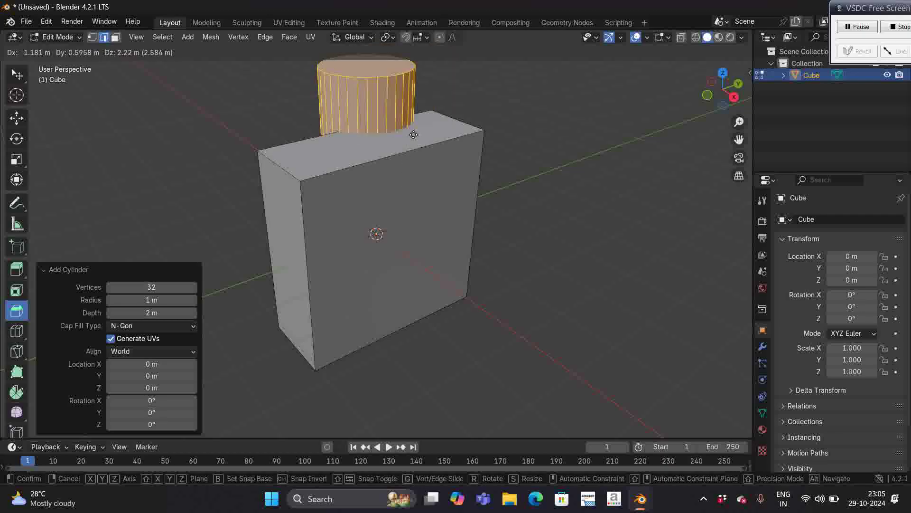
{"action": "left_click", "coordinate": [423, 84]}
{"action": "middle_click_drag", "start_coordinate": [448, 87], "coordinate": [450, 88]}
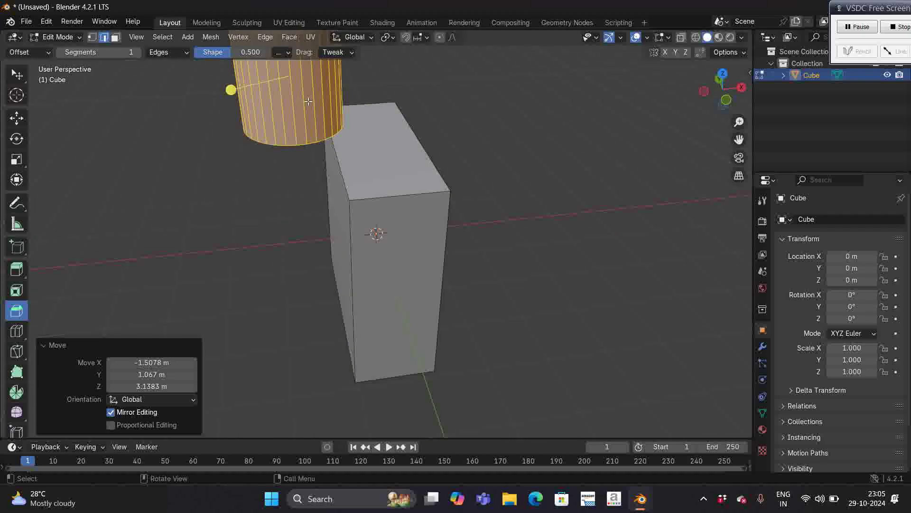
Step: Scale the cylinder down uniformly by about 0.694 and move it onto the box's top face as the bottle neck
{"action": "key", "text": "s"}
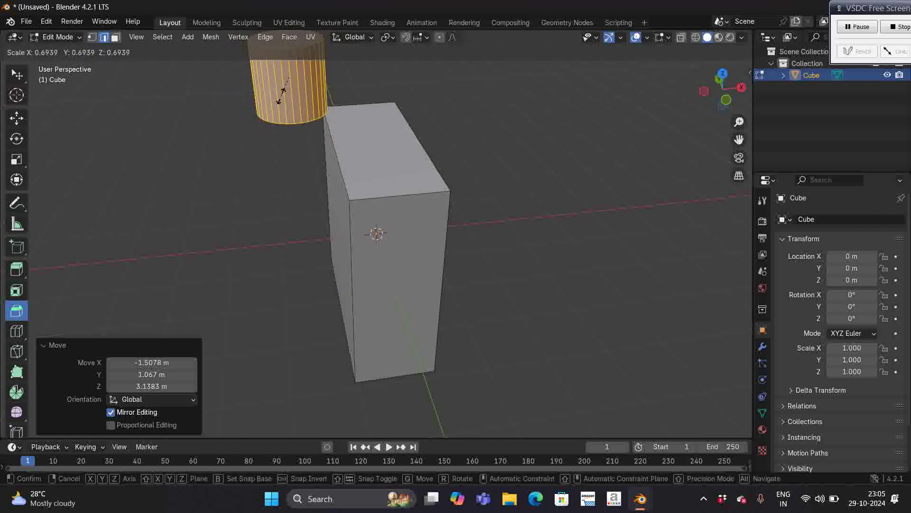
{"action": "left_click", "coordinate": [282, 94]}
{"action": "key", "text": "g"}
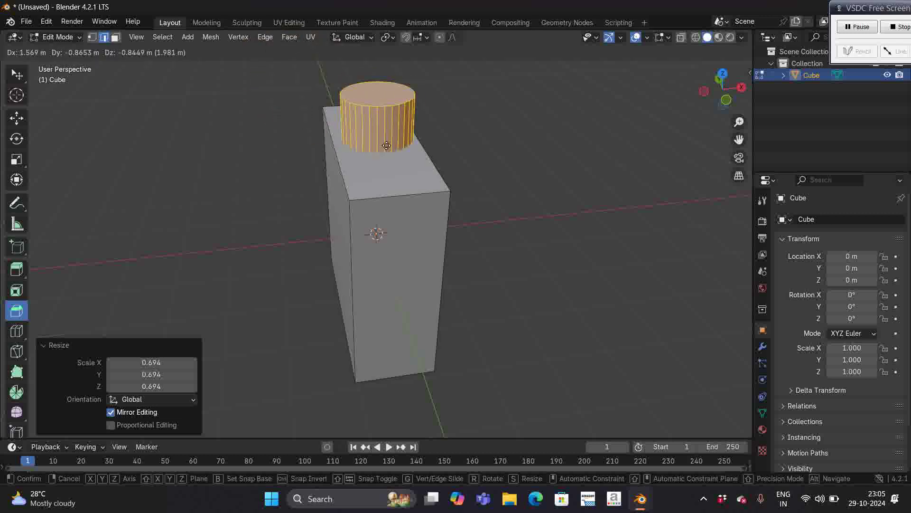
{"action": "left_click", "coordinate": [380, 149]}
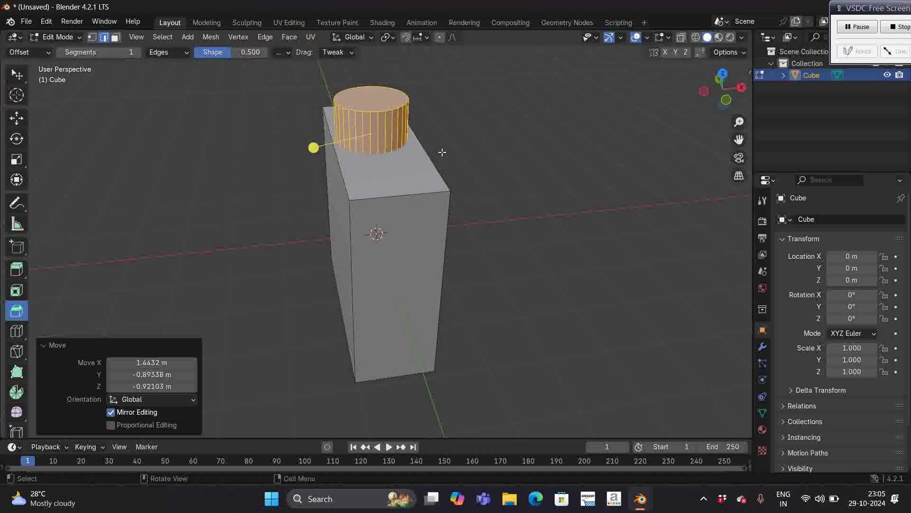
Step: Center the neck cylinder on the box's top face by shifting it about -0.17 m in Y, and deselect it
{"action": "key", "text": "KP_7"}
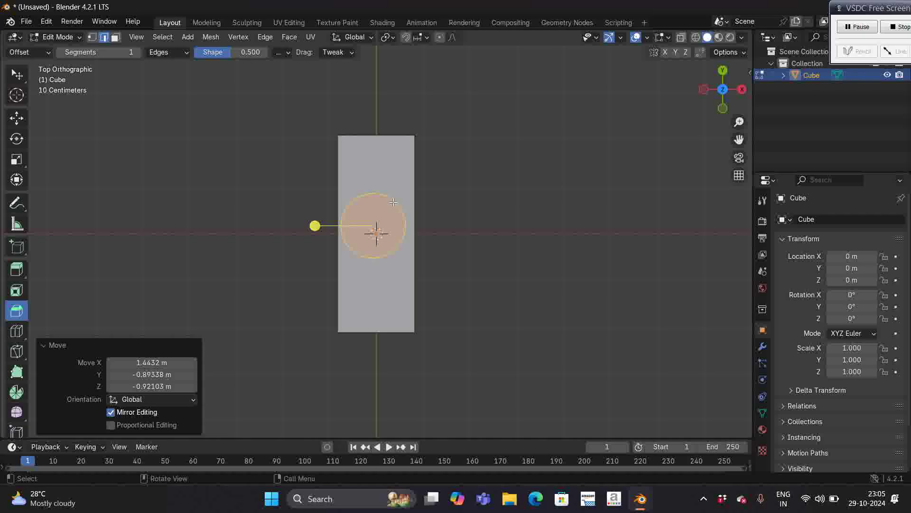
{"action": "middle_click_drag", "start_coordinate": [451, 213], "coordinate": [452, 214]}
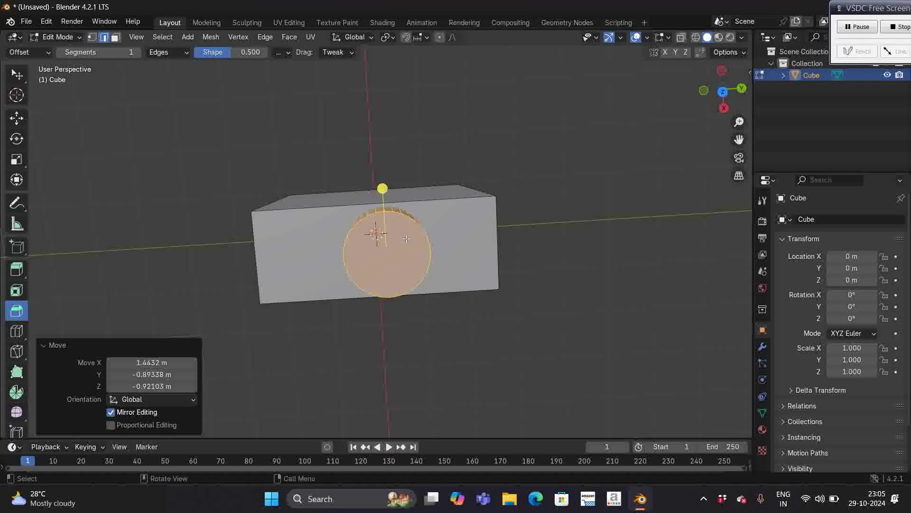
{"action": "key", "text": "g"}
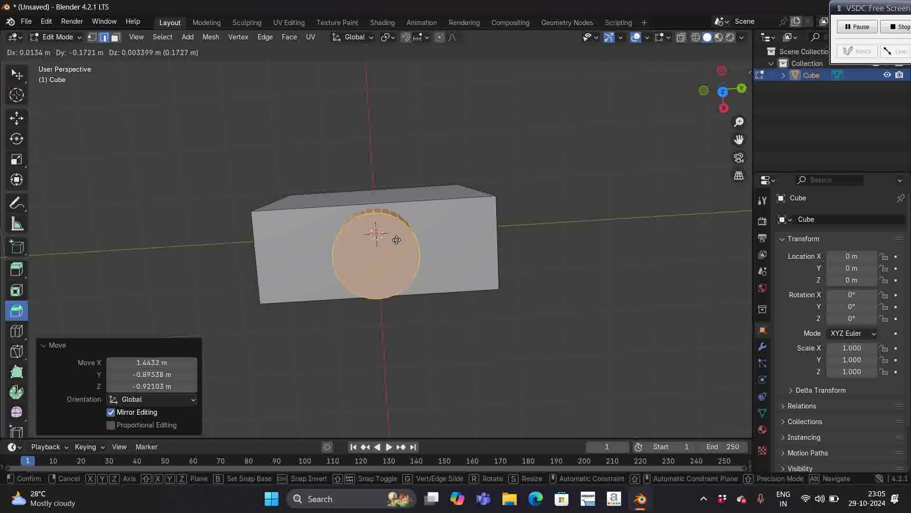
{"action": "left_click", "coordinate": [397, 240]}
{"action": "left_click", "coordinate": [451, 143]}
{"action": "middle_click_drag", "start_coordinate": [451, 144], "coordinate": [451, 143]}
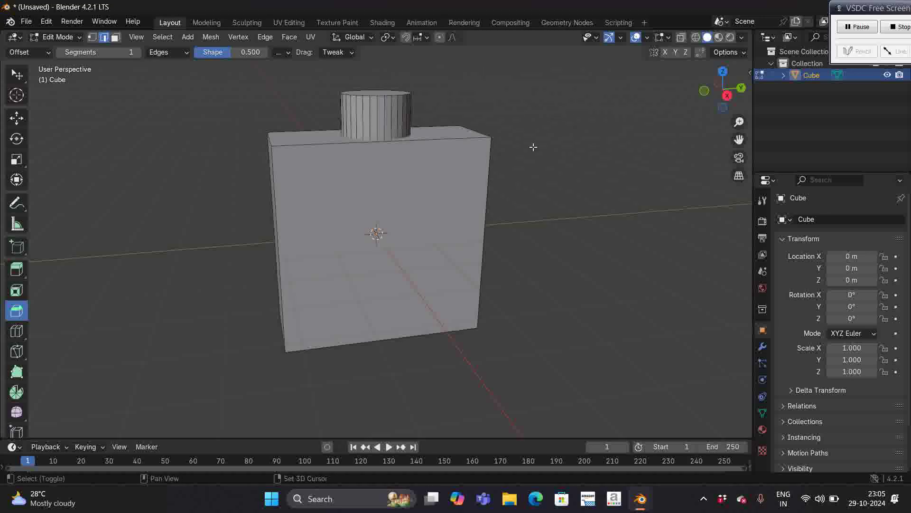
Step: Add a second 32-vertex cylinder, move it beside the box, and scale it down uniformly by about 0.234
{"action": "key", "text": "shift+a"}
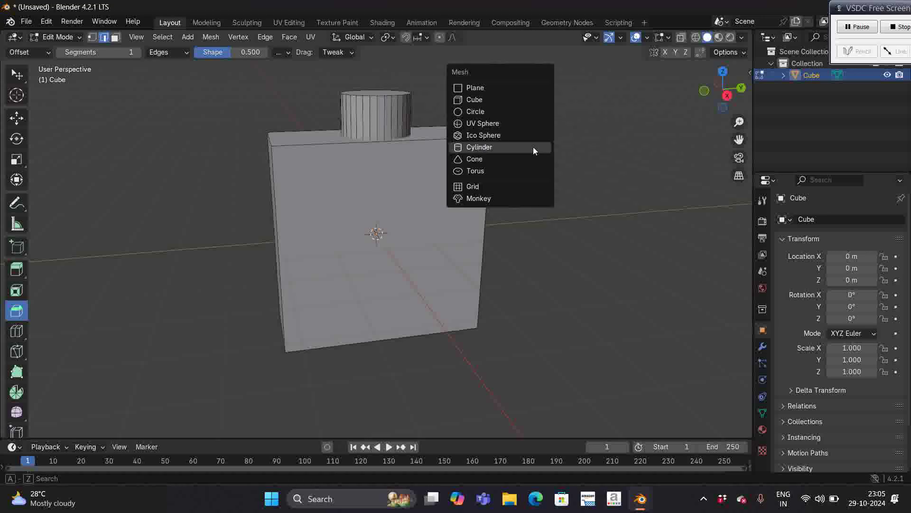
{"action": "left_click", "coordinate": [508, 148]}
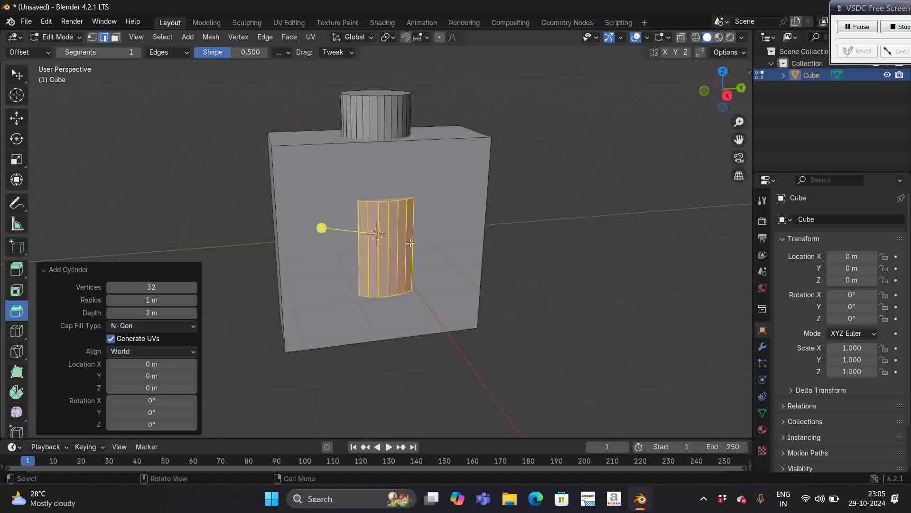
{"action": "key", "text": "g"}
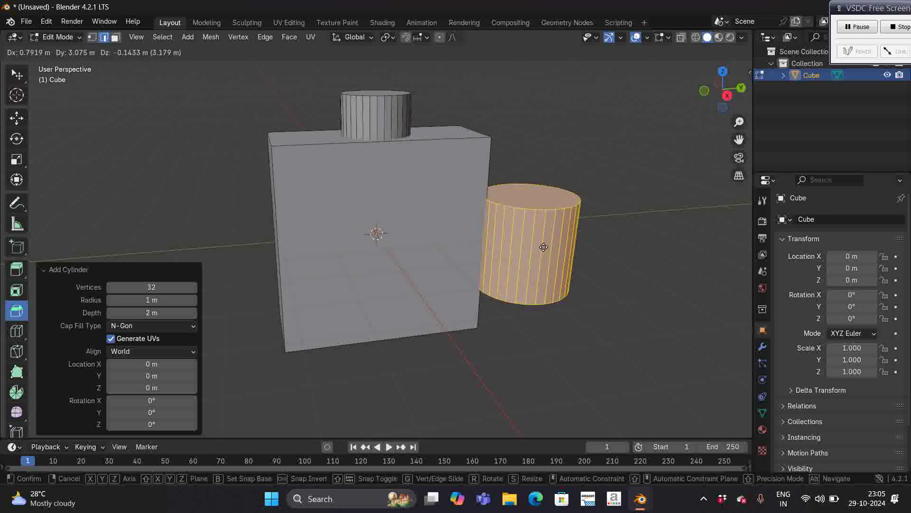
{"action": "left_click", "coordinate": [566, 260]}
{"action": "key", "text": "s"}
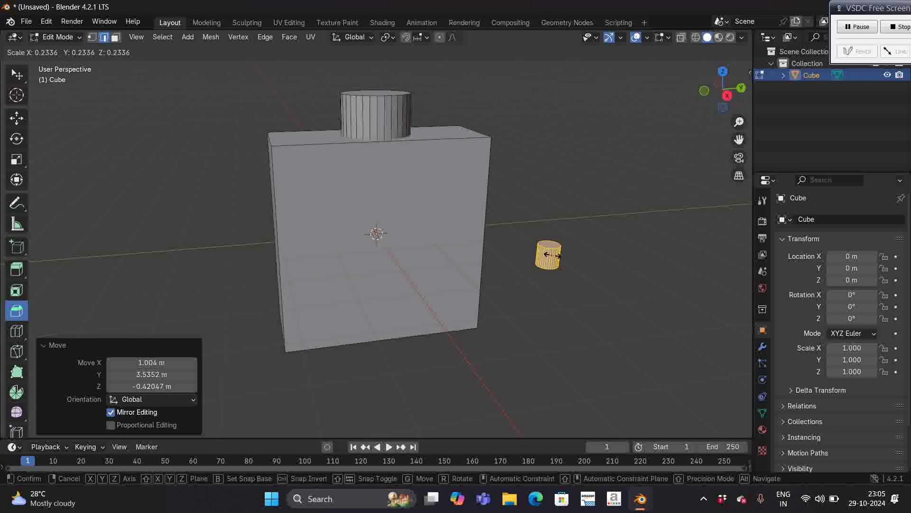
{"action": "left_click", "coordinate": [552, 255]}
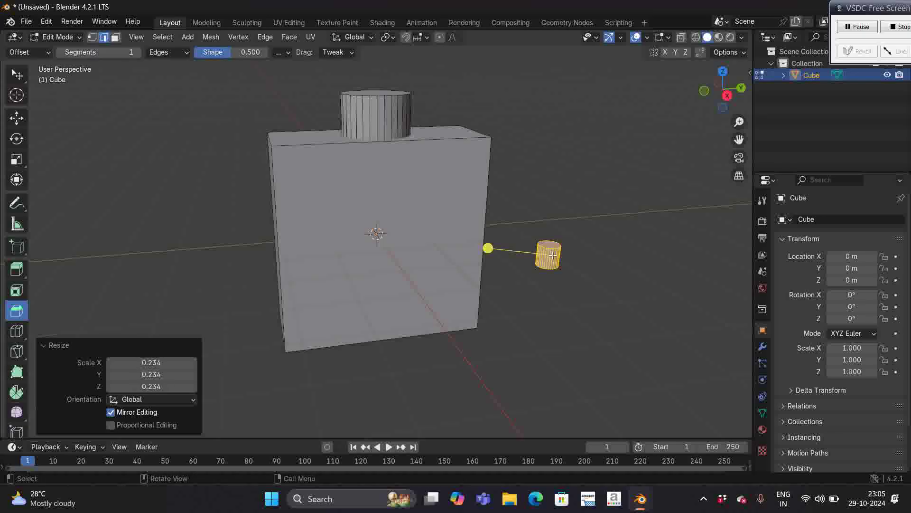
Step: Move the small cylinder from beside the box to above the top of the neck cylinder
{"action": "key", "text": "g"}
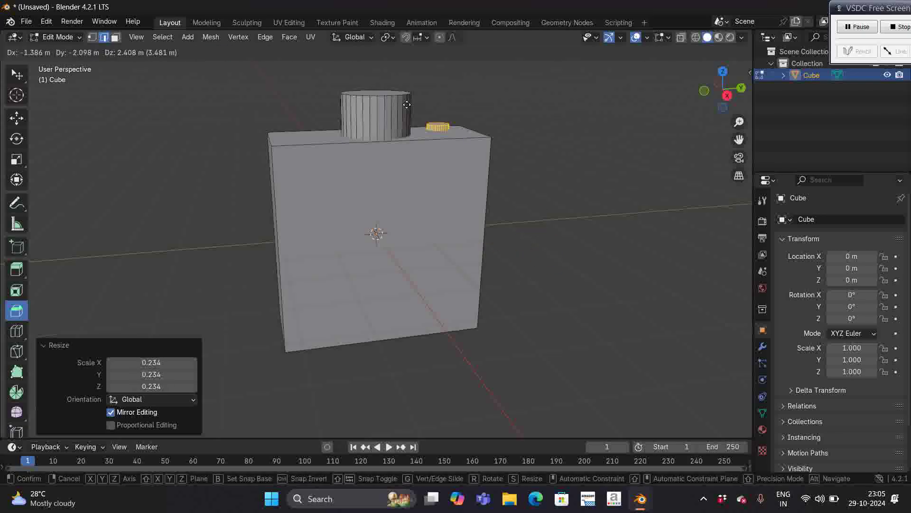
{"action": "left_click", "coordinate": [378, 79]}
{"action": "mouse_move", "coordinate": [294, 96]}
{"action": "middle_mouse_down"}
{"action": "mouse_move", "coordinate": [333, 97]}
{"action": "mouse_move", "coordinate": [293, 96]}
{"action": "middle_mouse_up"}
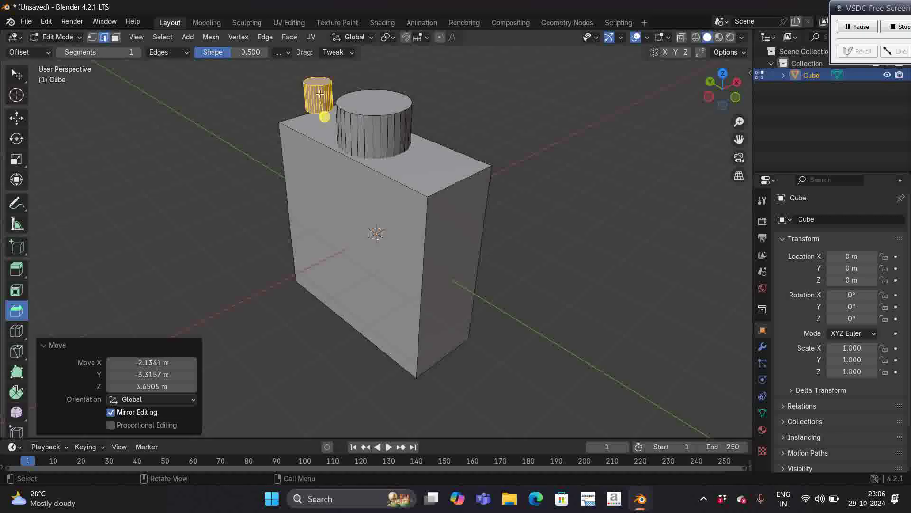
{"action": "key", "text": "g"}
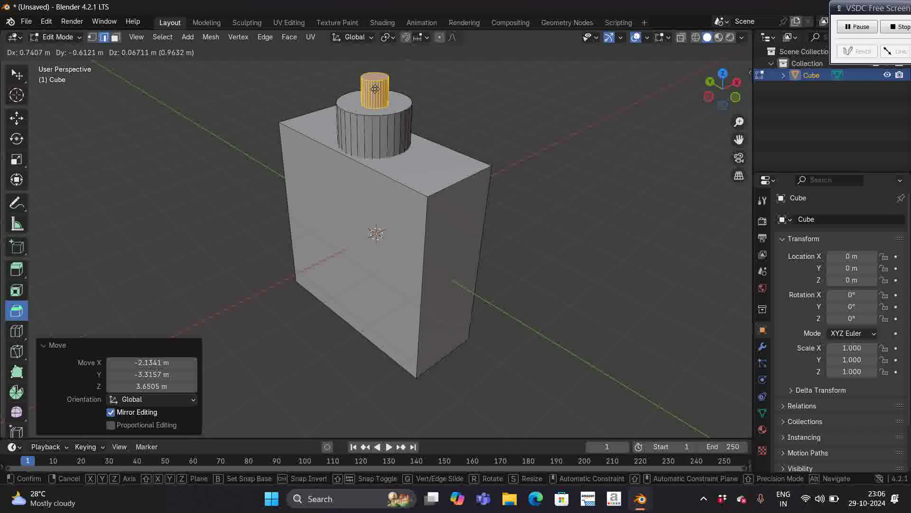
{"action": "left_click", "coordinate": [375, 90]}
{"action": "left_click", "coordinate": [485, 118]}
{"action": "middle_click_drag", "start_coordinate": [484, 117], "coordinate": [387, 99]}
{"action": "middle_click_drag", "start_coordinate": [588, 142], "coordinate": [582, 142]}
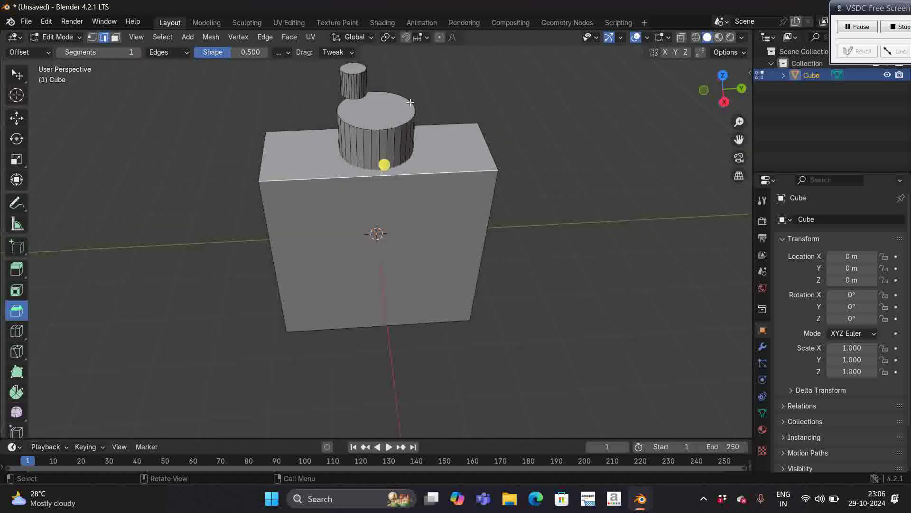
{"action": "left_click", "coordinate": [352, 74]}
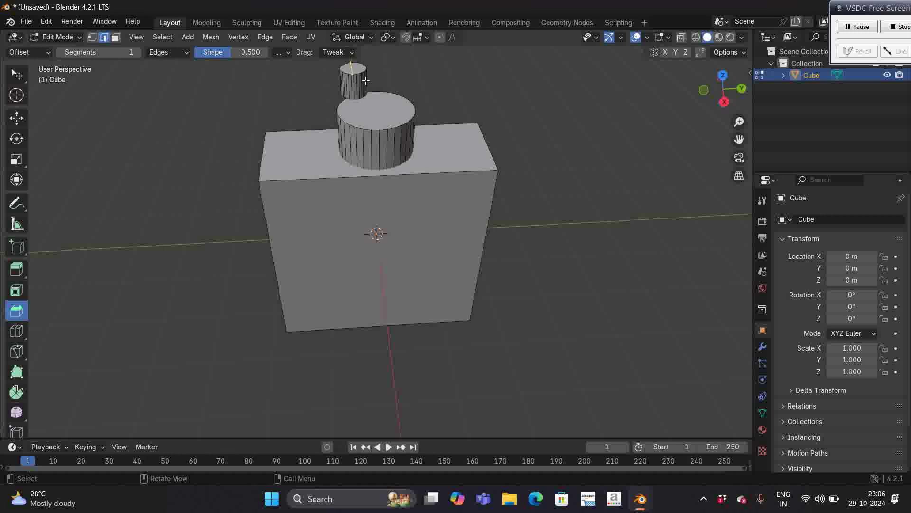
{"action": "key", "text": "ctrl+z"}
{"action": "key", "text": "ctrl+z"}
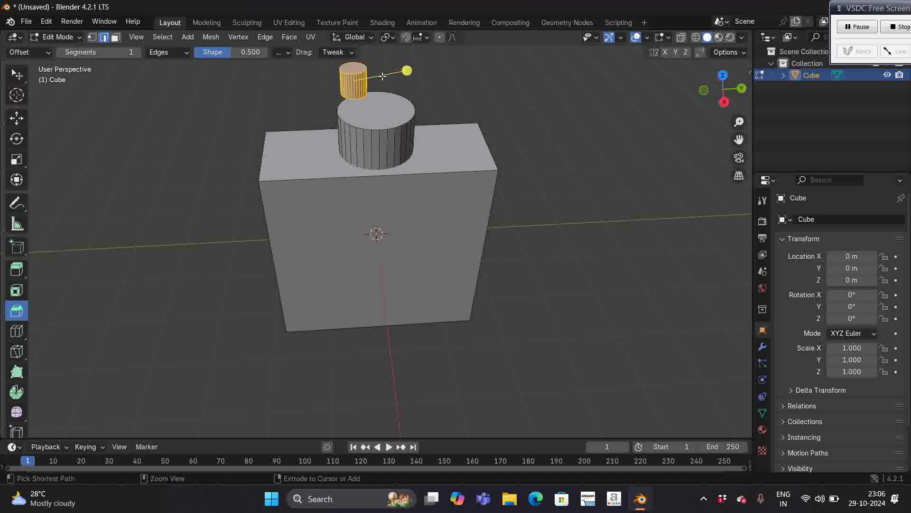
Step: Move the small cylinder onto the neck's top face and scale it up uniformly by about 1.607
{"action": "key", "text": "g"}
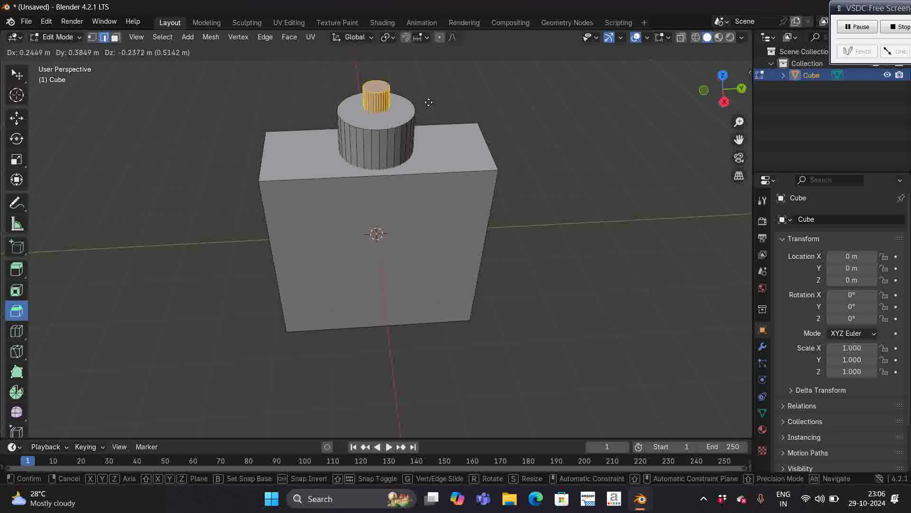
{"action": "left_click", "coordinate": [429, 102]}
{"action": "key", "text": "s"}
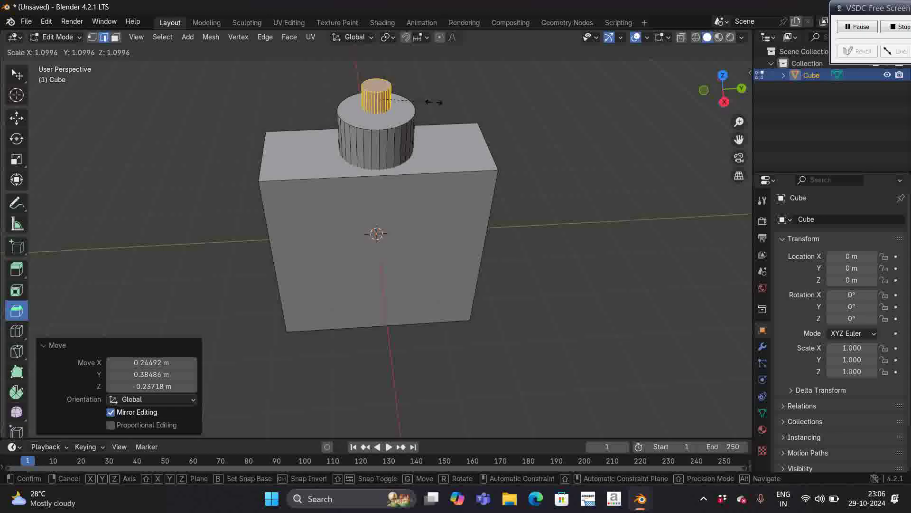
{"action": "left_click", "coordinate": [461, 102]}
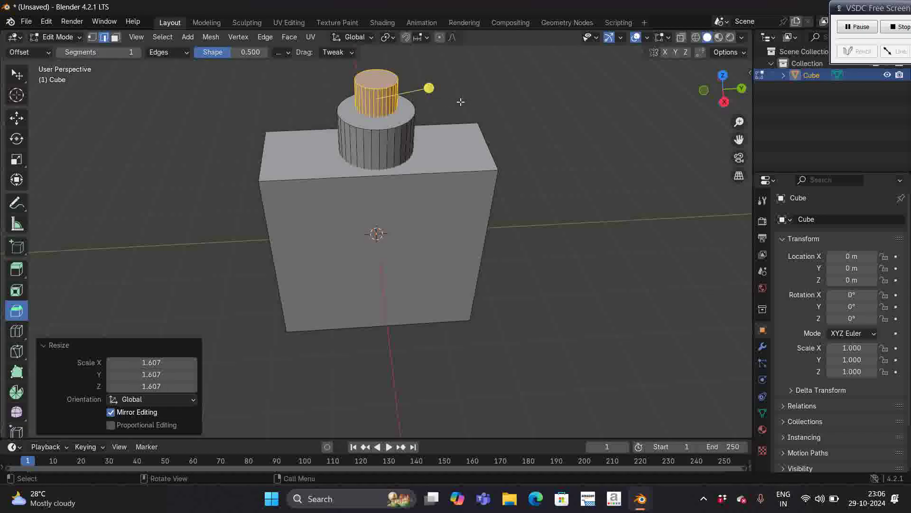
Step: Lower the small cylinder slightly along Z so it sits on the neck, and deselect it
{"action": "key", "text": "g"}
{"action": "key", "text": "z"}
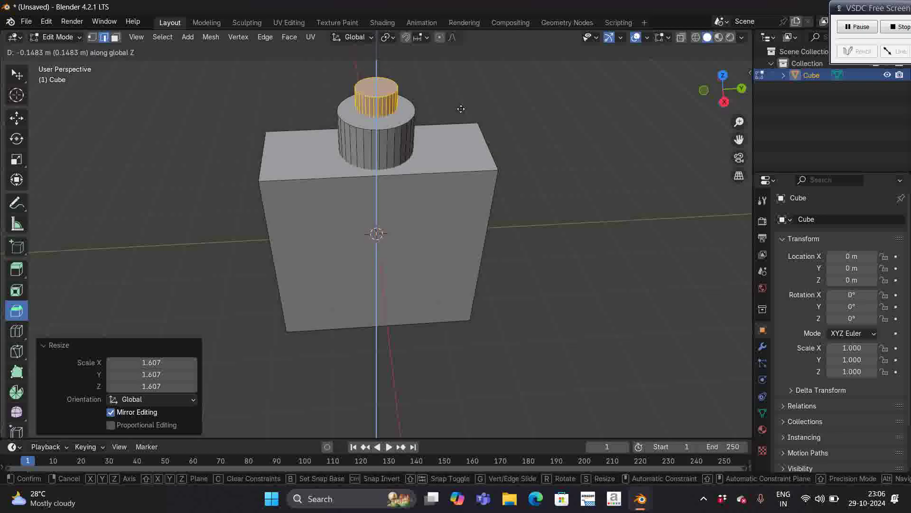
{"action": "left_click", "coordinate": [463, 106]}
{"action": "left_click", "coordinate": [522, 115]}
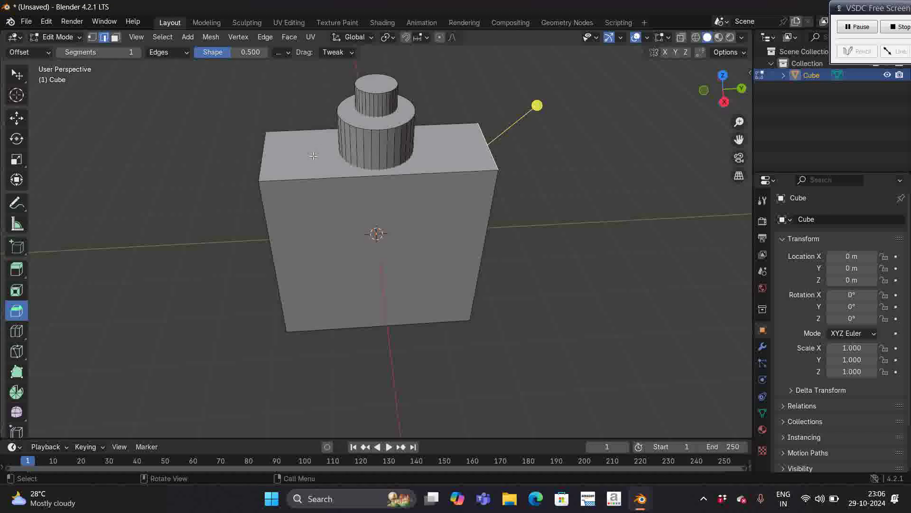
Step: Bevel the box's front long top edge with a width of about 0.153 m and 4 segments
{"action": "left_click", "coordinate": [286, 180]}
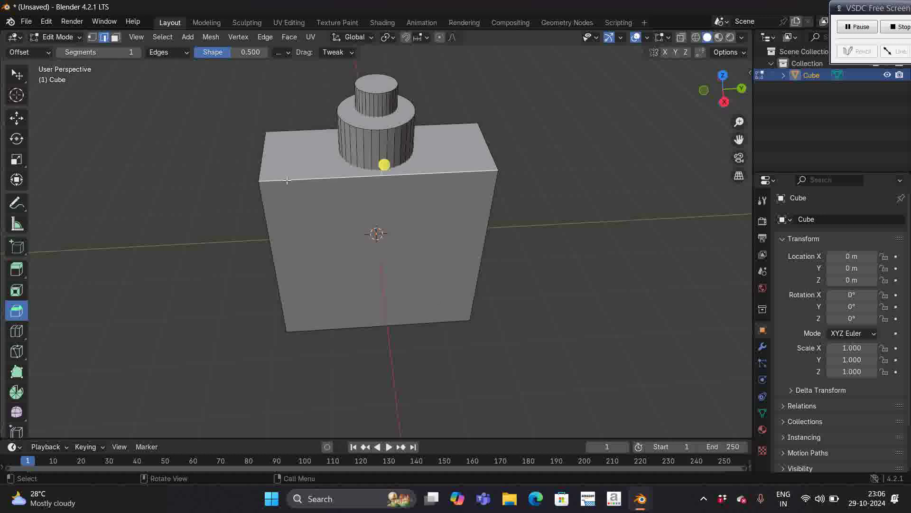
{"action": "left_click_drag", "start_coordinate": [384, 165], "coordinate": [391, 151]}
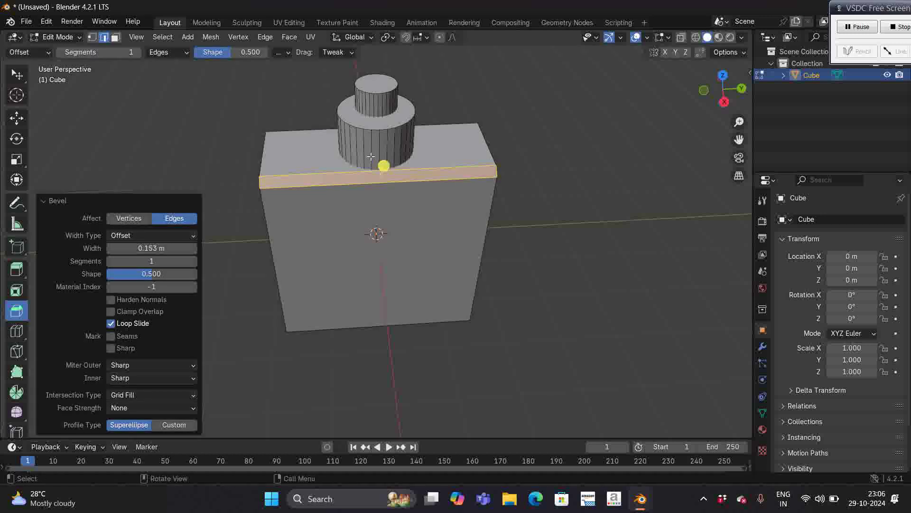
{"action": "middle_click_drag", "start_coordinate": [236, 122], "coordinate": [236, 122]}
{"action": "left_click_drag", "start_coordinate": [134, 256], "coordinate": [157, 256]}
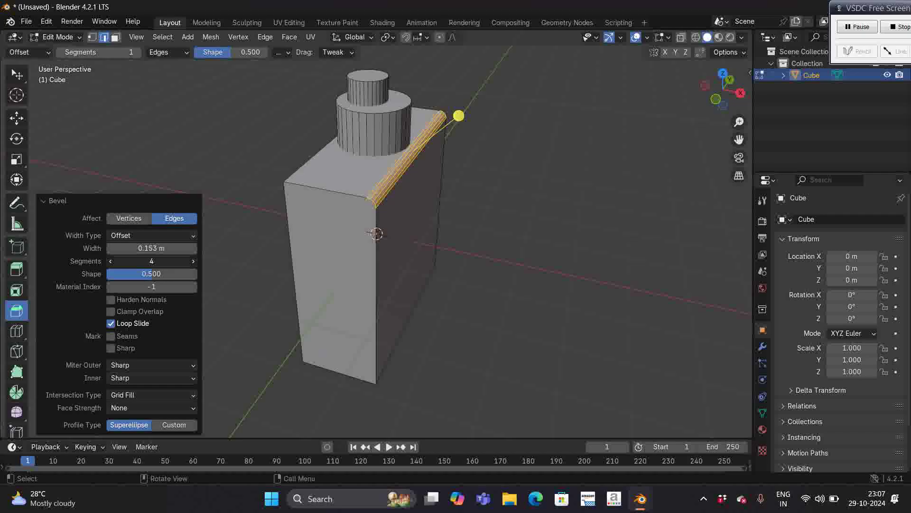
{"action": "left_click", "coordinate": [135, 261]}
{"action": "key", "text": "Return"}
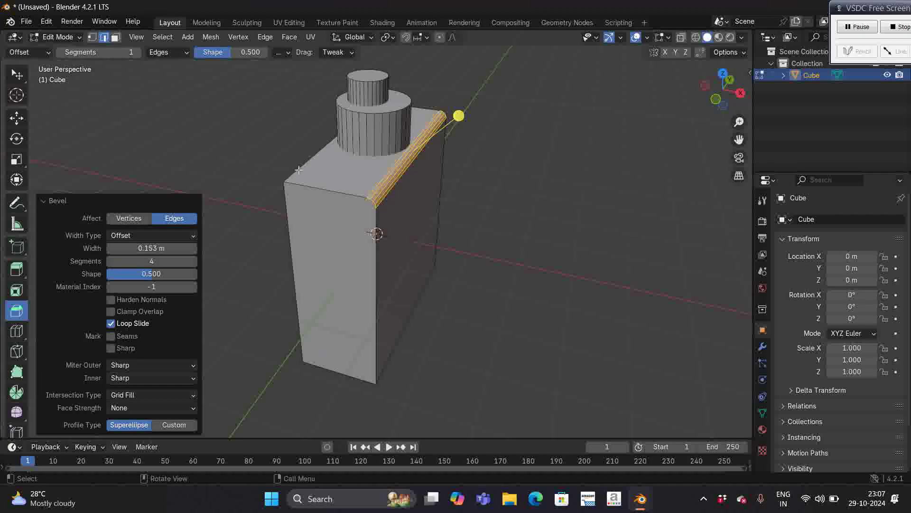
Step: Bevel the opposite long top edge of the box about 0.132 m wide with multiple segments for rounding
{"action": "left_click", "coordinate": [296, 170]}
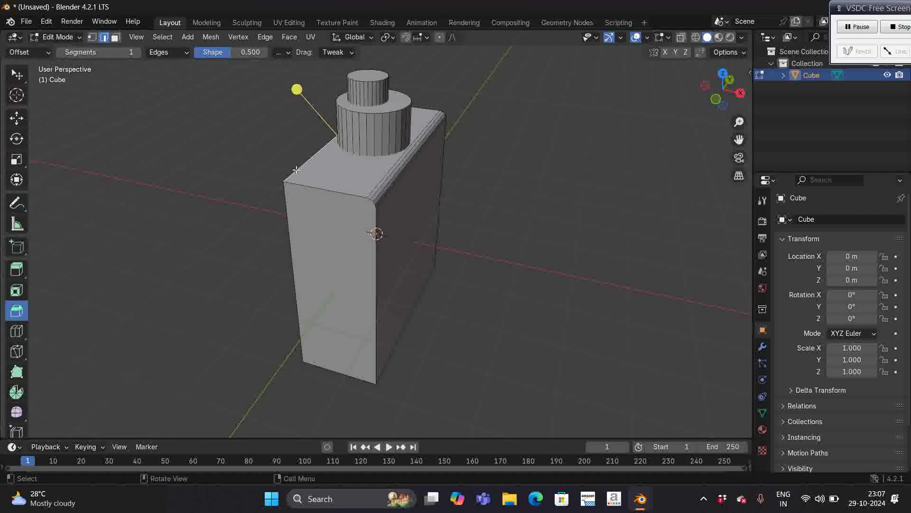
{"action": "left_click_drag", "start_coordinate": [297, 89], "coordinate": [283, 85]}
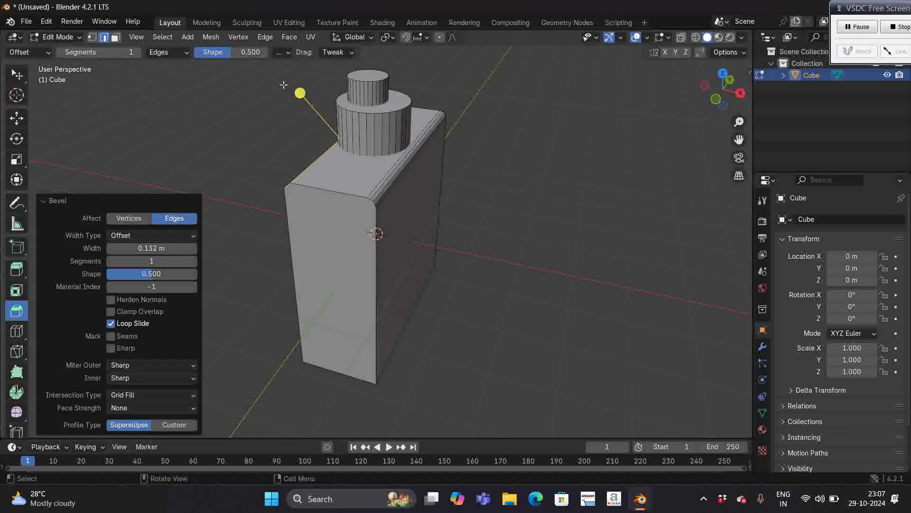
{"action": "left_click", "coordinate": [142, 248]}
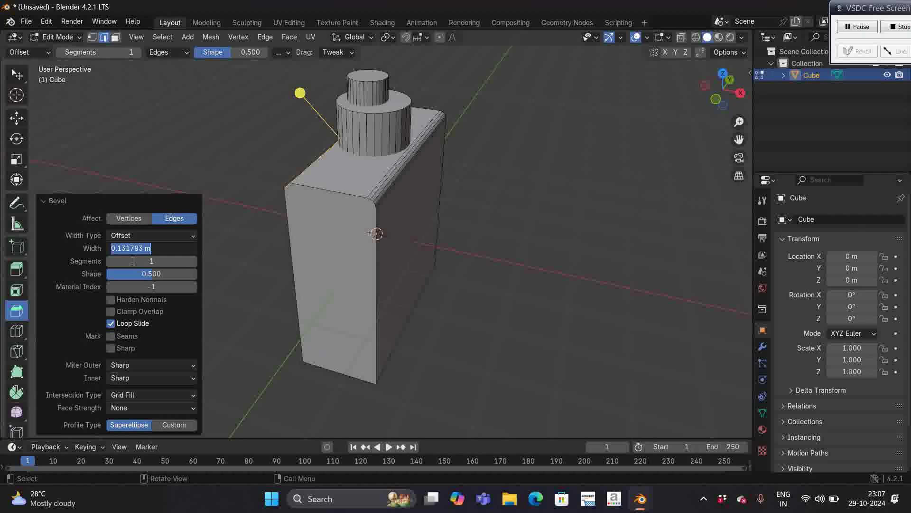
{"action": "left_click", "coordinate": [132, 261]}
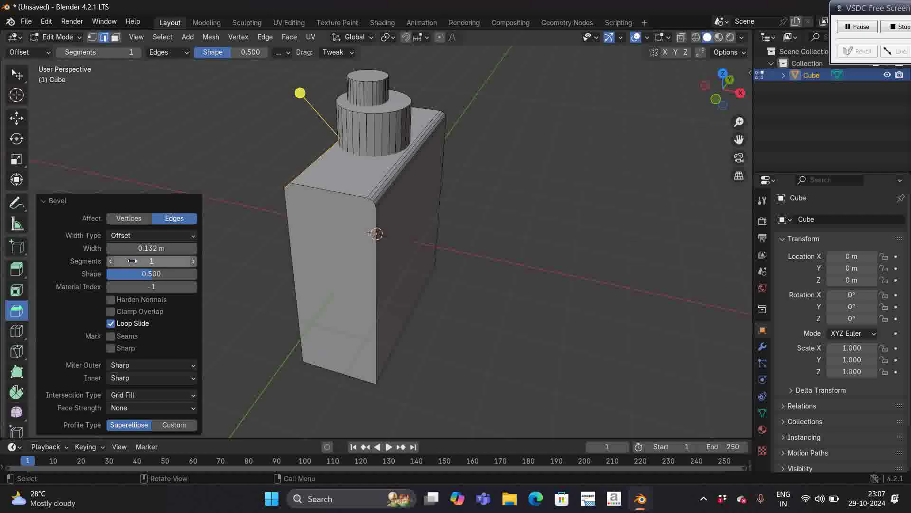
{"action": "left_click", "coordinate": [167, 261]}
{"action": "type", "text": "16"}
{"action": "key", "text": "Return"}
{"action": "left_click_drag", "start_coordinate": [166, 261], "coordinate": [195, 261]}
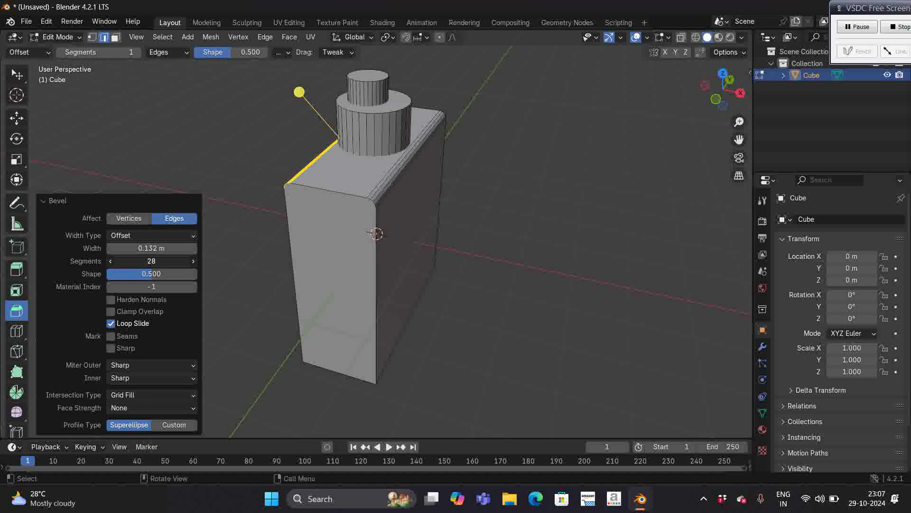
{"action": "left_click_drag", "start_coordinate": [161, 262], "coordinate": [138, 262]}
{"action": "left_click", "coordinate": [223, 254]}
Step: Try to bevel the top, bottom and two vertical edges of the box's narrow side face together
{"action": "middle_click_drag", "start_coordinate": [223, 254], "coordinate": [224, 253]}
{"action": "middle_click_drag", "start_coordinate": [192, 214], "coordinate": [192, 215]}
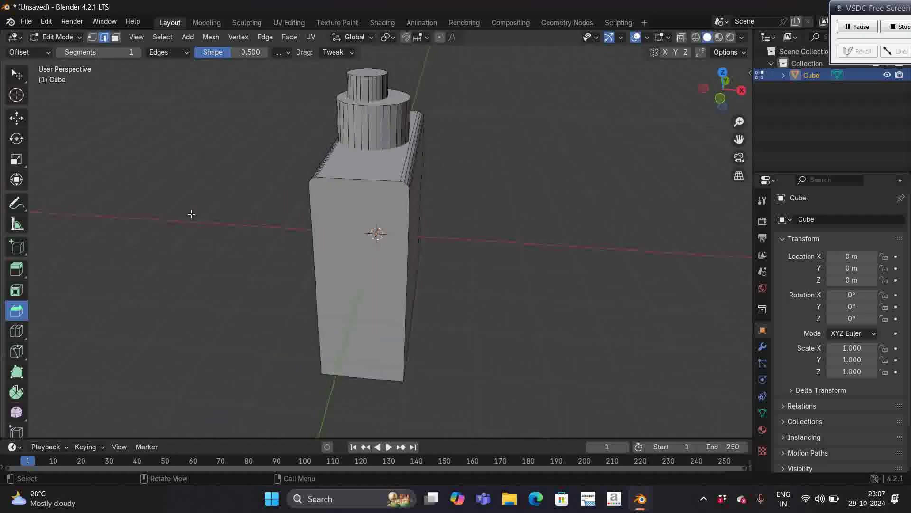
{"action": "left_click", "coordinate": [353, 179], "text": "shift"}
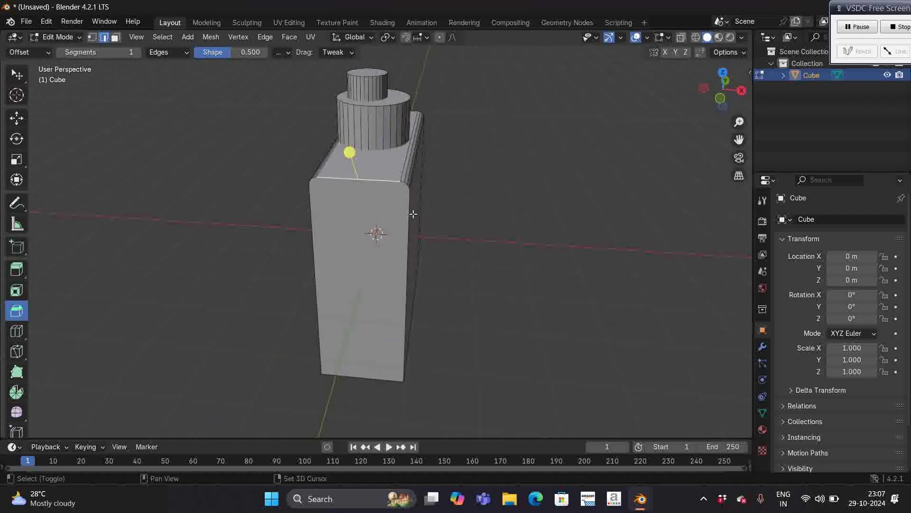
{"action": "left_click", "coordinate": [409, 236], "text": "shift"}
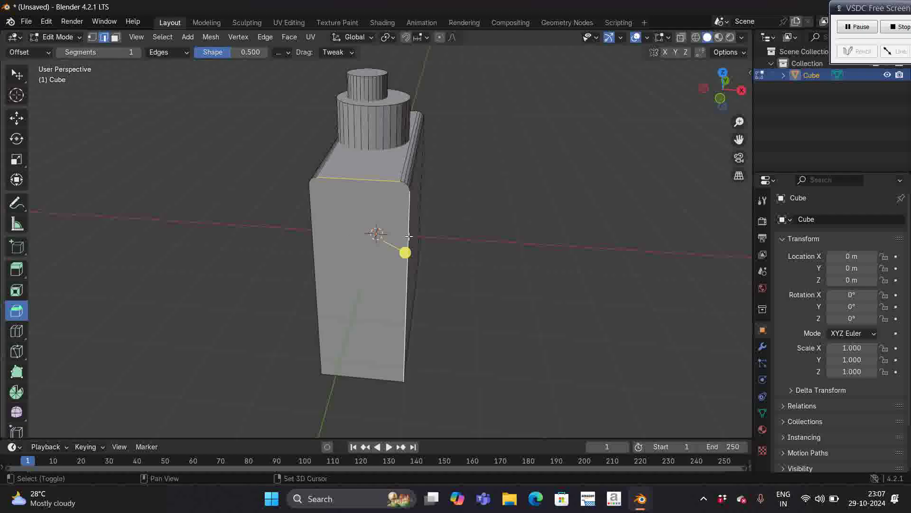
{"action": "left_click", "coordinate": [313, 241], "text": "shift"}
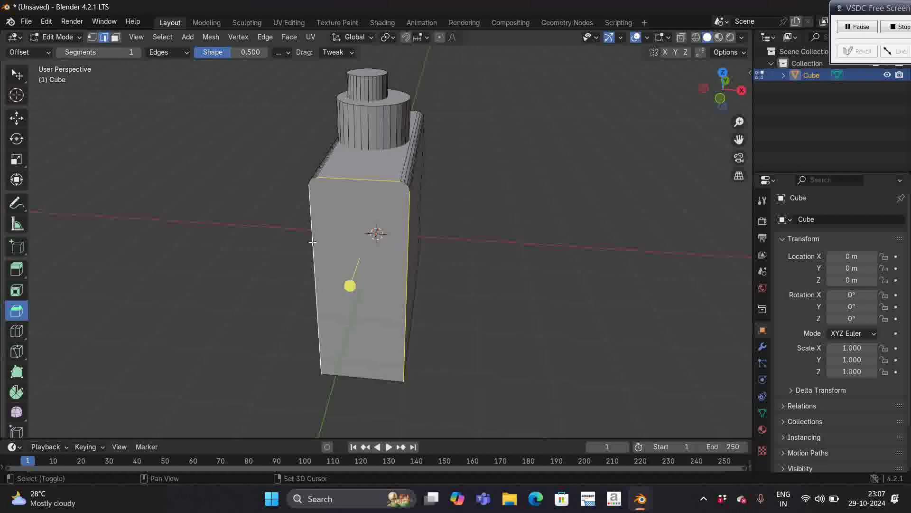
{"action": "left_click", "coordinate": [356, 378], "text": "shift"}
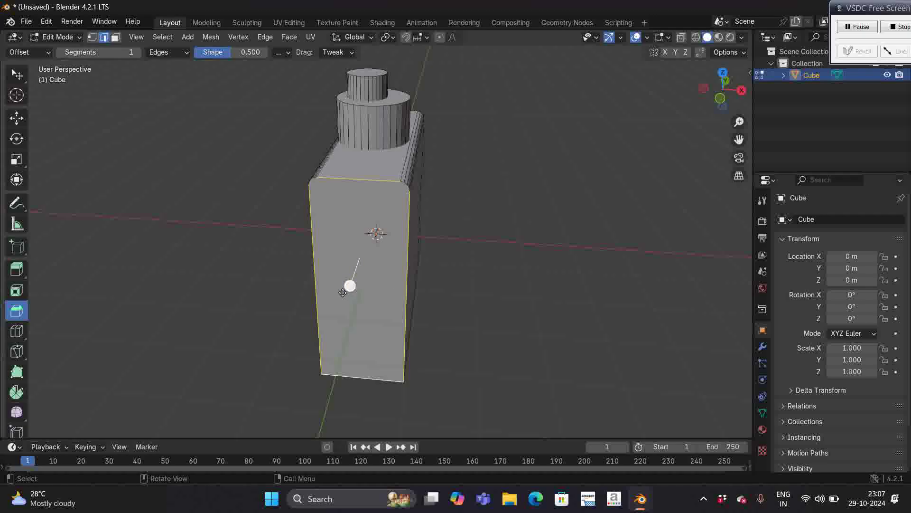
{"action": "mouse_move", "coordinate": [350, 287]}
{"action": "left_mouse_down"}
{"action": "mouse_move", "coordinate": [342, 305]}
{"action": "mouse_move", "coordinate": [350, 290]}
{"action": "left_mouse_up"}
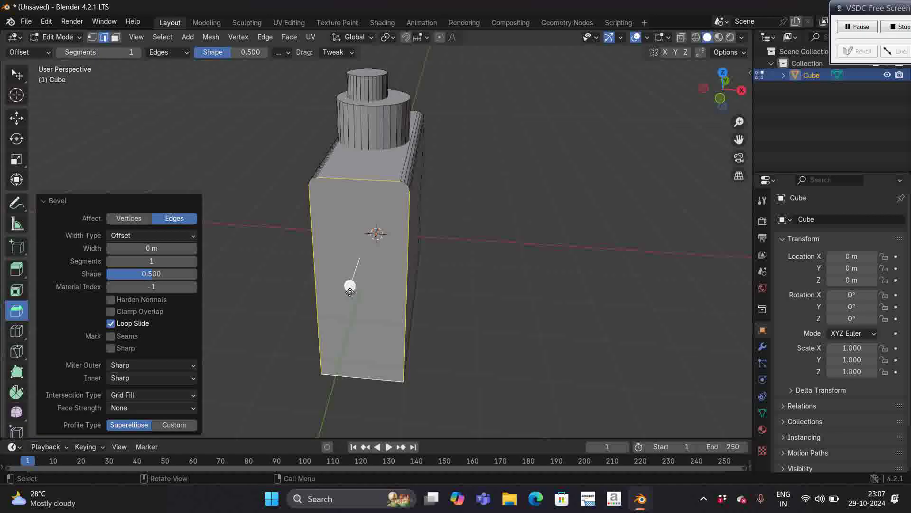
{"action": "left_click", "coordinate": [492, 228]}
Step: Try to bevel the short top edge on the box's opposite narrow side
{"action": "middle_click_drag", "start_coordinate": [492, 228], "coordinate": [496, 228]}
{"action": "left_click", "coordinate": [414, 171]}
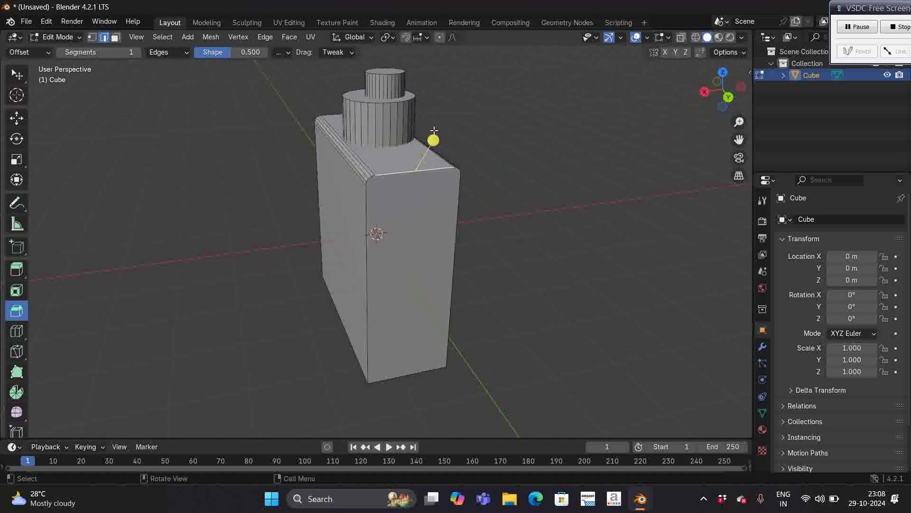
{"action": "mouse_move", "coordinate": [433, 140]}
{"action": "left_mouse_down"}
{"action": "mouse_move", "coordinate": [465, 116]}
{"action": "mouse_move", "coordinate": [435, 140]}
{"action": "left_mouse_up"}
{"action": "left_click", "coordinate": [481, 145]}
Step: Try to bevel the upper edge of the box's large front face, just below the rounded edge
{"action": "scroll", "coordinate": [481, 145], "scroll_direction": "left", "scroll_amount": 10}
{"action": "scroll", "coordinate": [481, 145], "scroll_direction": "left", "scroll_amount": 2}
{"action": "left_click", "coordinate": [16, 291]}
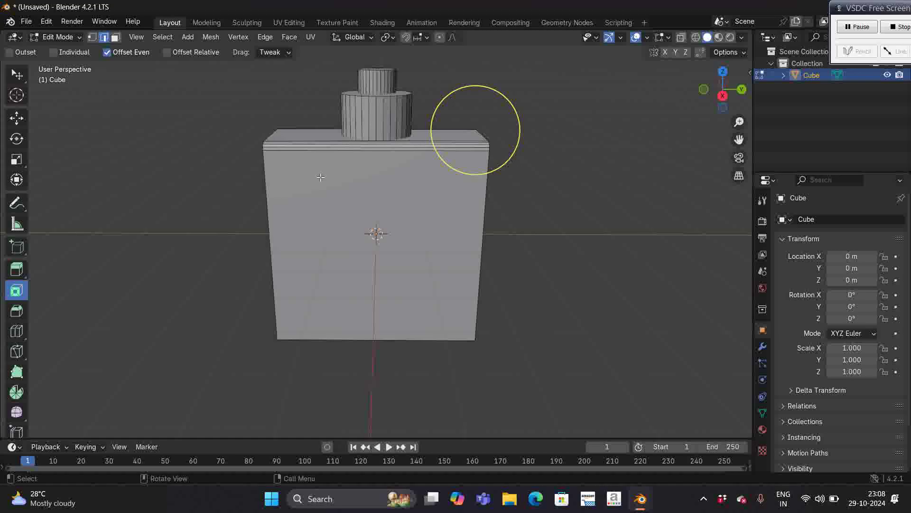
{"action": "key", "text": "shift+space"}
{"action": "key", "text": "ctrl+b"}
{"action": "mouse_move", "coordinate": [377, 154]}
{"action": "left_mouse_down"}
{"action": "mouse_move", "coordinate": [379, 427]}
{"action": "mouse_move", "coordinate": [368, 238]}
{"action": "mouse_move", "coordinate": [381, 155]}
{"action": "left_mouse_up"}
{"action": "left_click", "coordinate": [378, 205]}
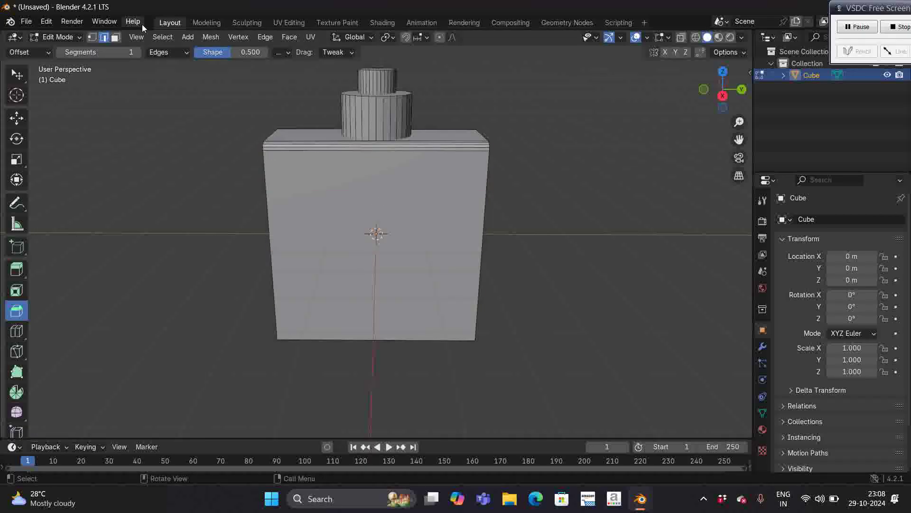
Step: Inset the box's large front face in face selection mode to form a narrow border, and deselect it
{"action": "left_click", "coordinate": [116, 37]}
{"action": "left_click", "coordinate": [351, 193]}
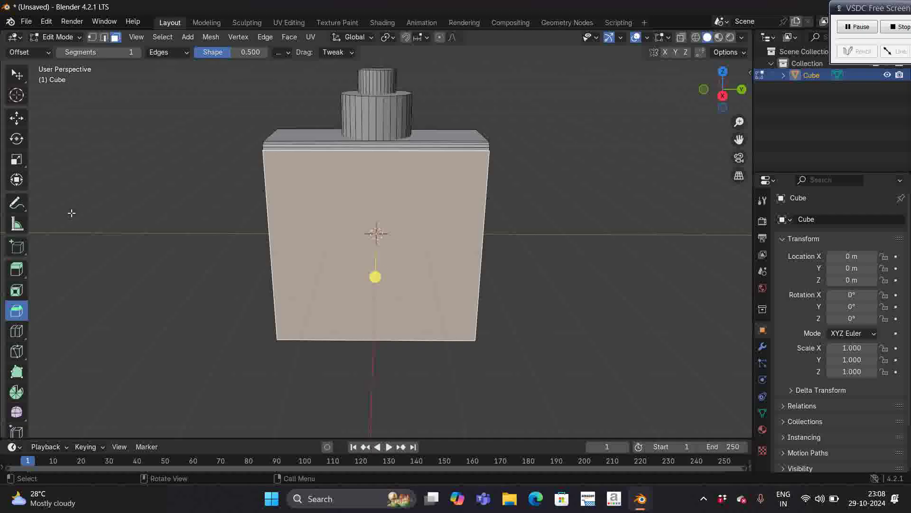
{"action": "left_click", "coordinate": [18, 292]}
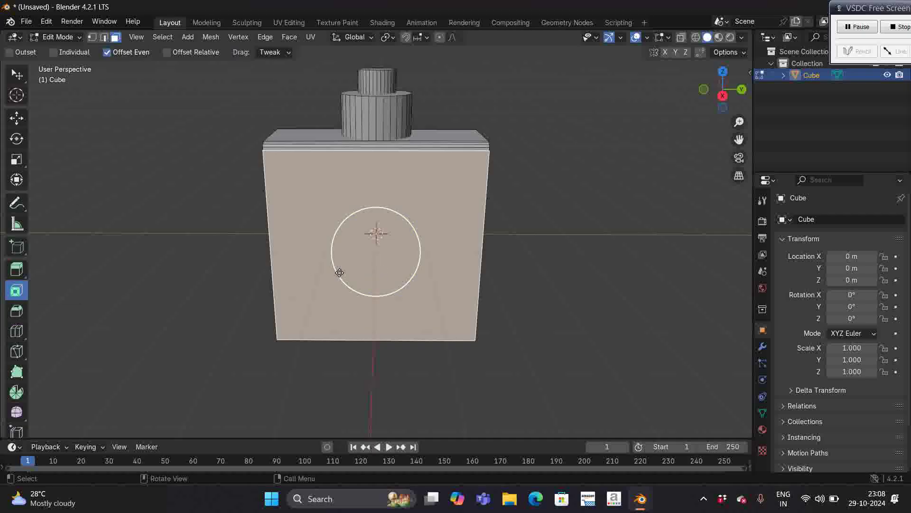
{"action": "left_click_drag", "start_coordinate": [378, 243], "coordinate": [406, 282]}
{"action": "mouse_move", "coordinate": [364, 222]}
{"action": "left_mouse_down"}
{"action": "mouse_move", "coordinate": [380, 246]}
{"action": "mouse_move", "coordinate": [369, 233]}
{"action": "left_mouse_up"}
{"action": "left_click", "coordinate": [369, 233]}
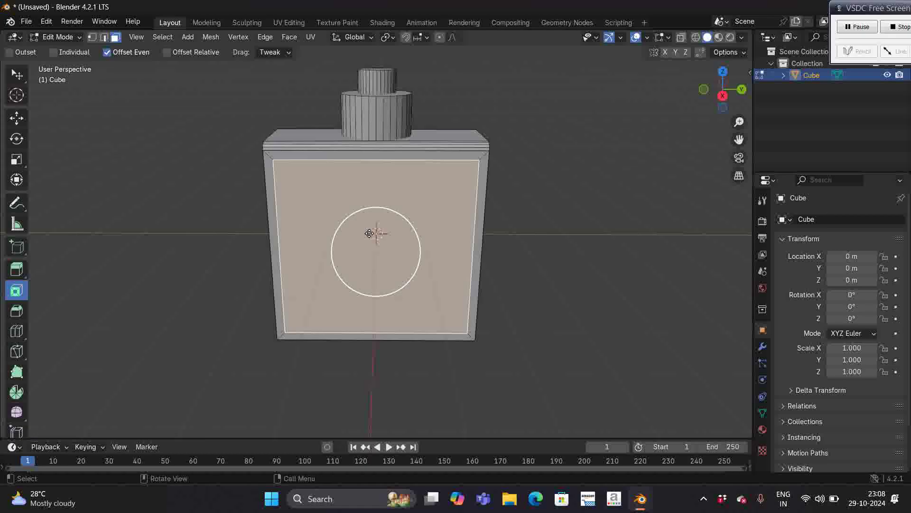
{"action": "left_click", "coordinate": [559, 203]}
Step: Examine the alignment of the two stacked cylinders on the box from above and in perspective
{"action": "middle_click_drag", "start_coordinate": [558, 203], "coordinate": [558, 203]}
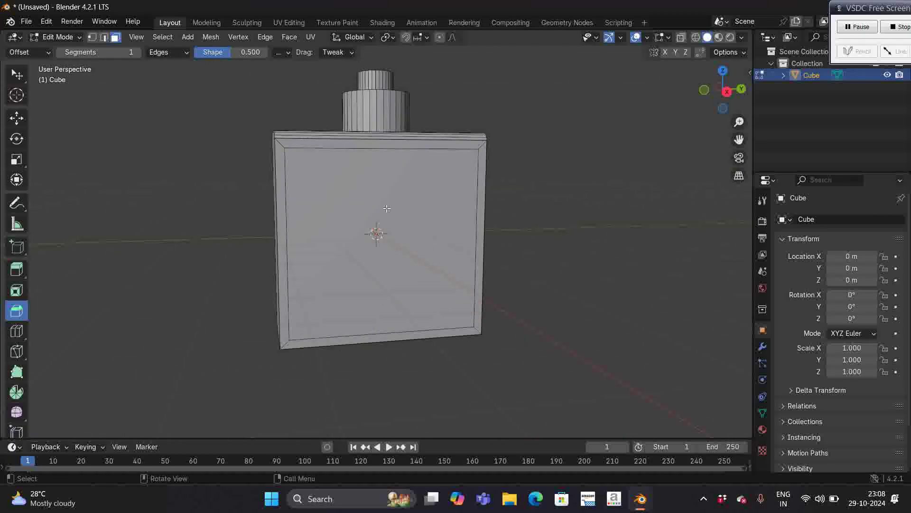
{"action": "middle_click_drag", "start_coordinate": [504, 221], "coordinate": [503, 221]}
{"action": "key", "text": "KP_7"}
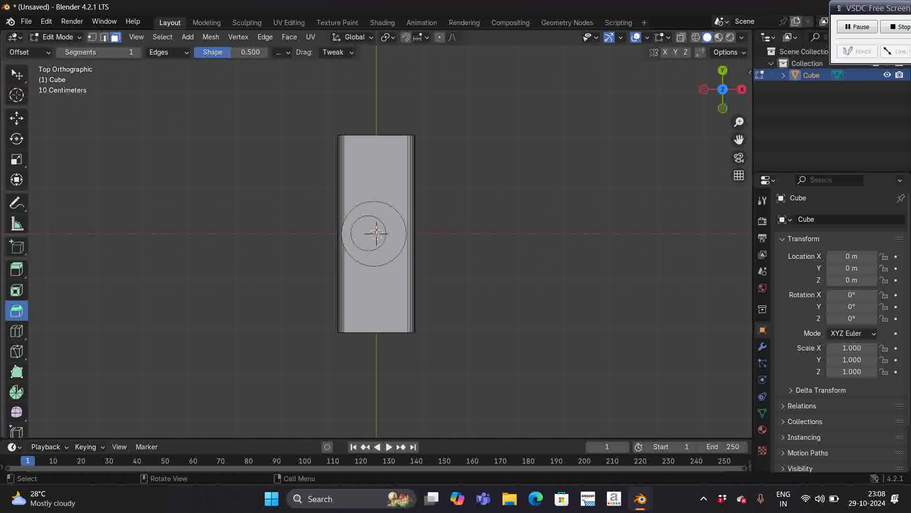
{"action": "left_click", "coordinate": [367, 233]}
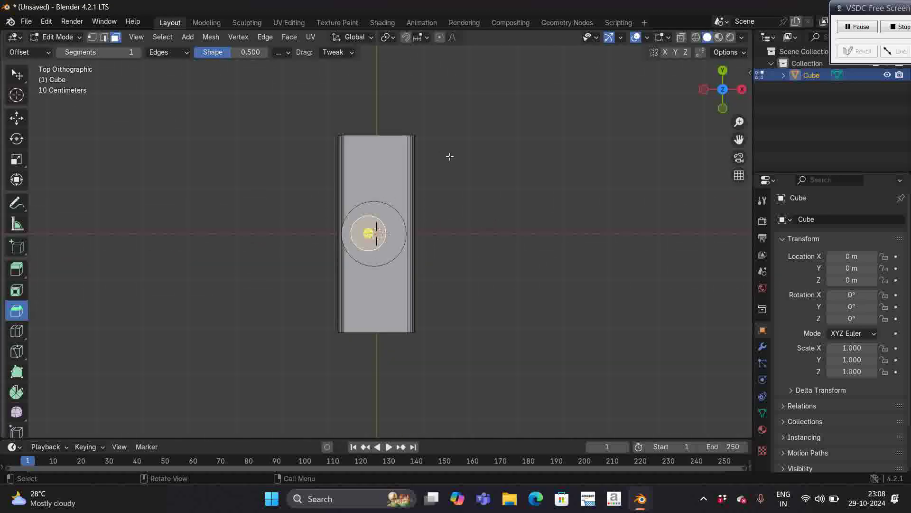
{"action": "middle_click_drag", "start_coordinate": [449, 157], "coordinate": [450, 156]}
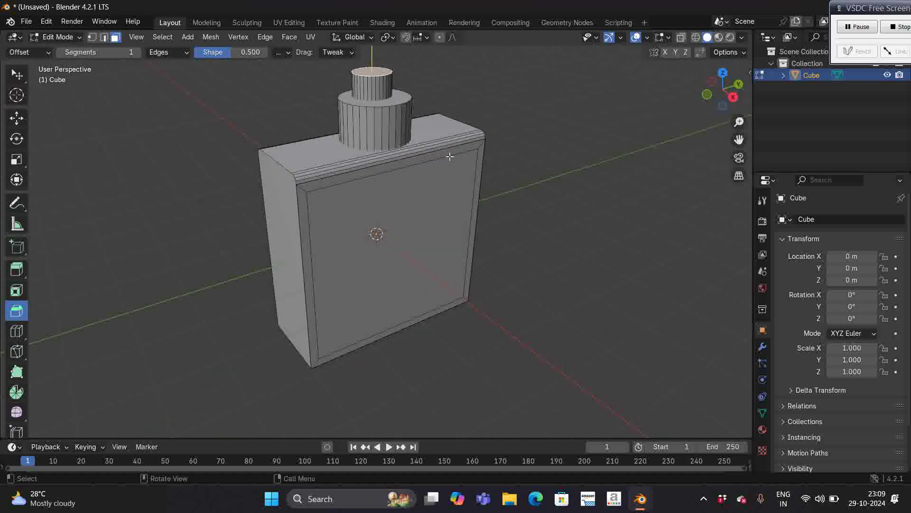
{"action": "left_click", "coordinate": [326, 53]}
{"action": "key", "text": "Escape"}
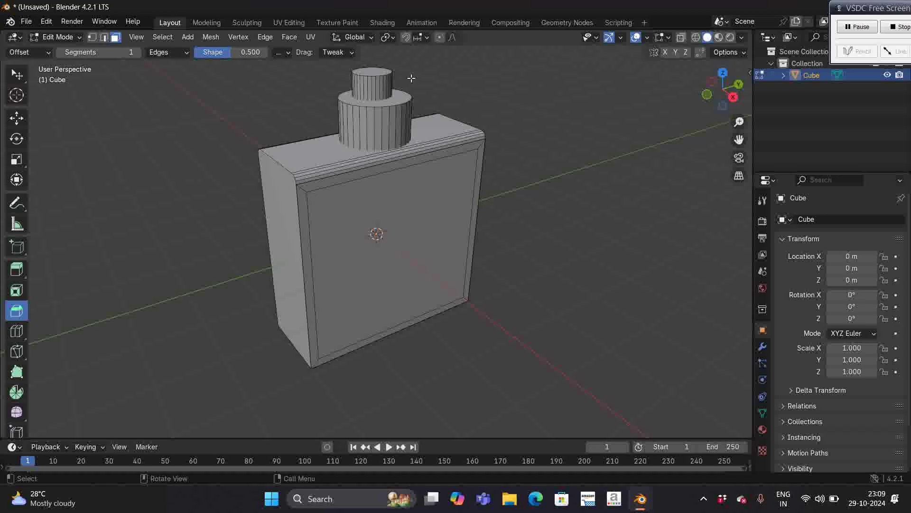
{"action": "key", "text": "Tab"}
{"action": "middle_click_drag", "start_coordinate": [436, 82], "coordinate": [437, 82]}
{"action": "key", "text": "Tab"}
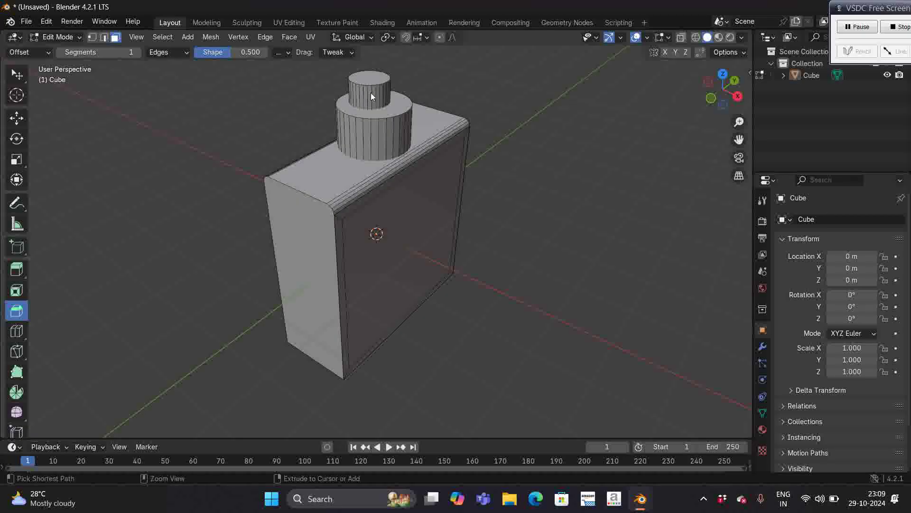
{"action": "key", "text": "Tab"}
{"action": "key", "text": "Tab"}
Step: Undo the front face's inset and the preceding selections, back to edge selection mode
{"action": "key", "text": "ctrl+z"}
{"action": "key", "text": "ctrl+z"}
{"action": "key", "text": "ctrl+z"}
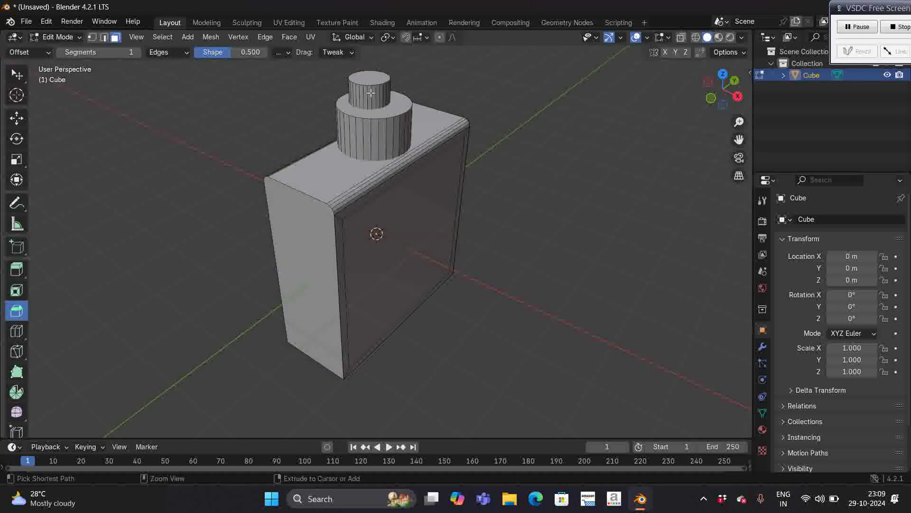
{"action": "key", "text": "ctrl+z"}
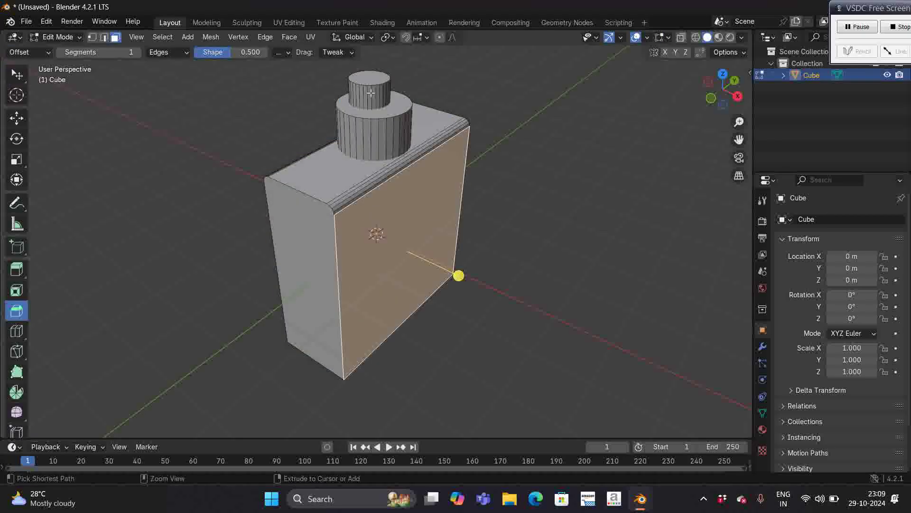
{"action": "key", "text": "ctrl+z"}
{"action": "key", "text": "ctrl+z"}
{"action": "key", "text": "ctrl+z"}
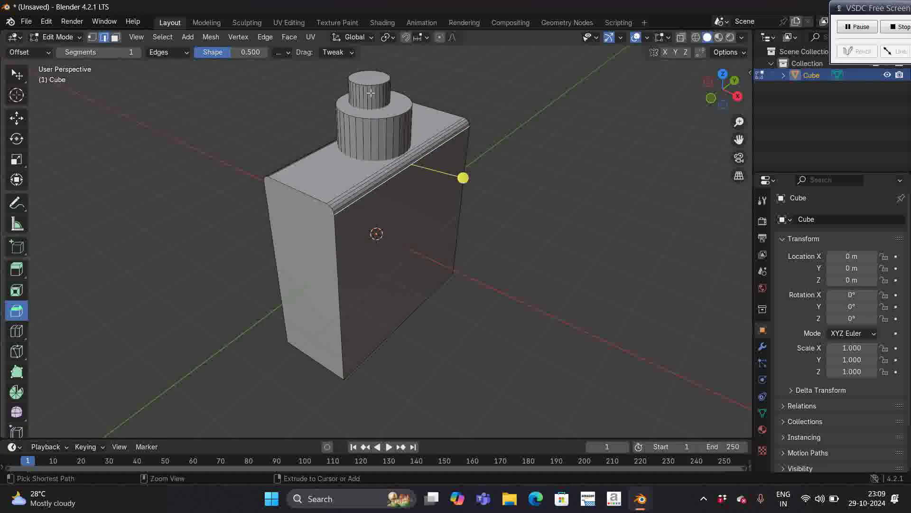
Step: Undo the bevels on the box's upper edges, back to the state with the small top cylinder selected
{"action": "key", "text": "ctrl+z"}
{"action": "key", "text": "ctrl+z"}
{"action": "key", "text": "ctrl+z"}
{"action": "key", "text": "ctrl+z"}
{"action": "key", "text": "ctrl+z"}
{"action": "key", "text": "ctrl+z"}
{"action": "key", "text": "ctrl+z"}
{"action": "key", "text": "ctrl+z"}
{"action": "key", "text": "ctrl+z"}
{"action": "key", "text": "ctrl+z"}
{"action": "key", "text": "ctrl+z"}
{"action": "key", "text": "ctrl+z"}
{"action": "key", "text": "ctrl+z"}
{"action": "key", "text": "ctrl+z"}
{"action": "key", "text": "ctrl+z"}
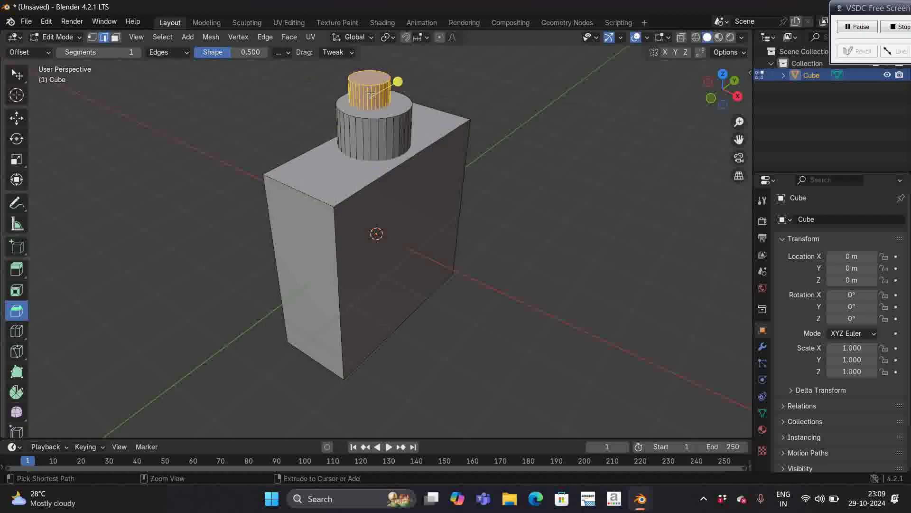
Step: Centre the small top cylinder over the wider neck from above by moving it about 0.101 m along X, and deselect it
{"action": "key", "text": "KP_7"}
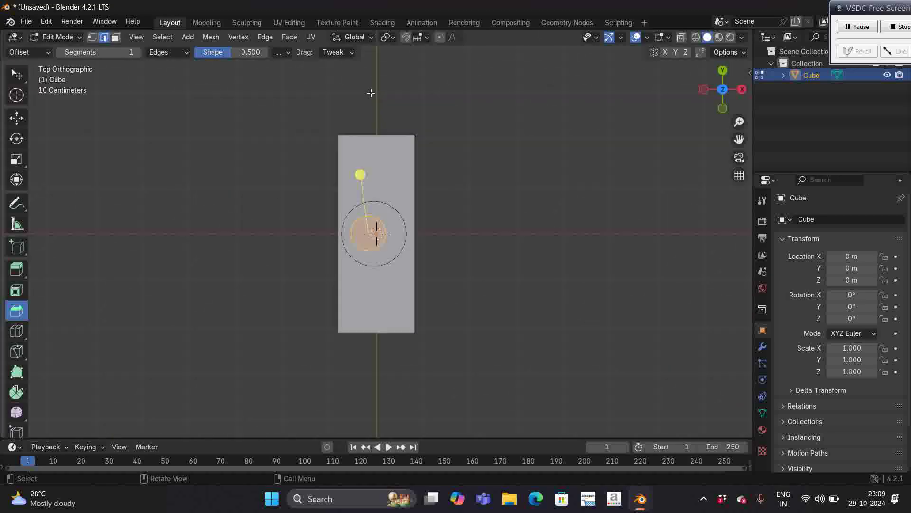
{"action": "key", "text": "g"}
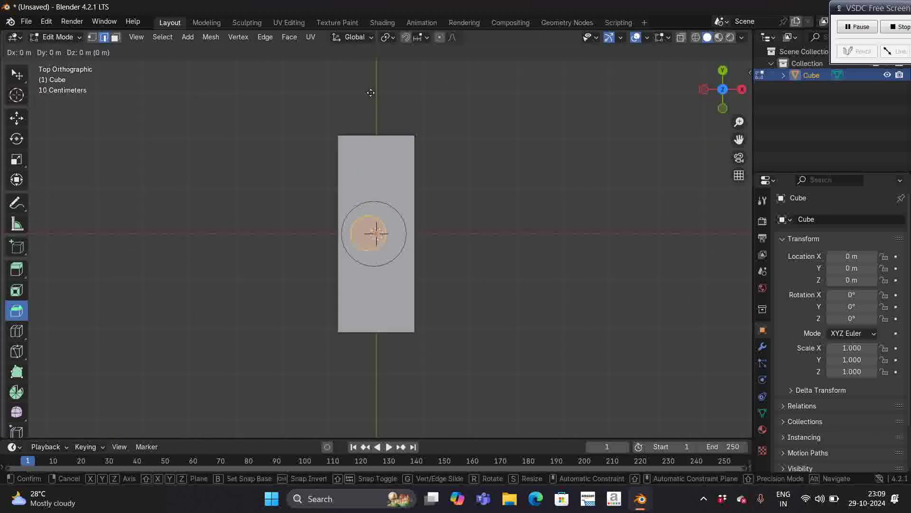
{"action": "left_click", "coordinate": [375, 93]}
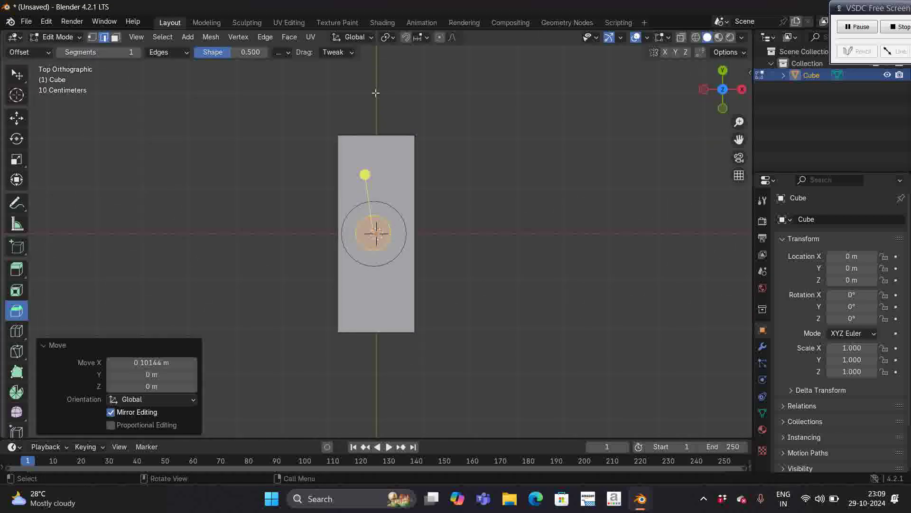
{"action": "left_click", "coordinate": [469, 139]}
Step: Round one short top edge of the box with a bevel about 0.298 m wide and 9 segments
{"action": "middle_click_drag", "start_coordinate": [469, 139], "coordinate": [466, 146]}
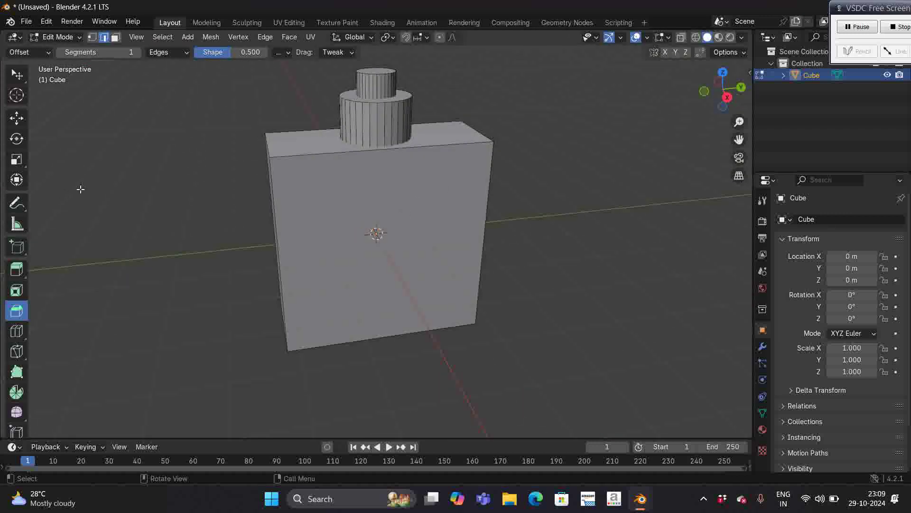
{"action": "left_click", "coordinate": [290, 155]}
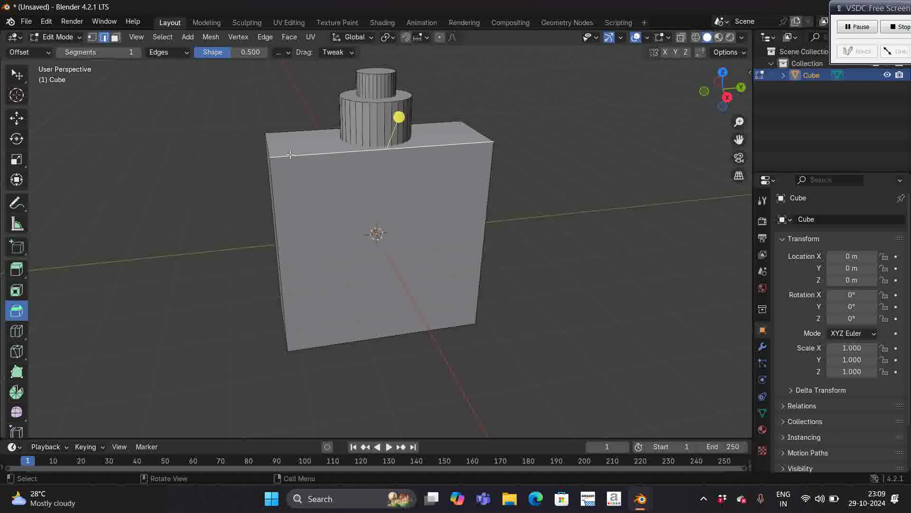
{"action": "left_click", "coordinate": [267, 149]}
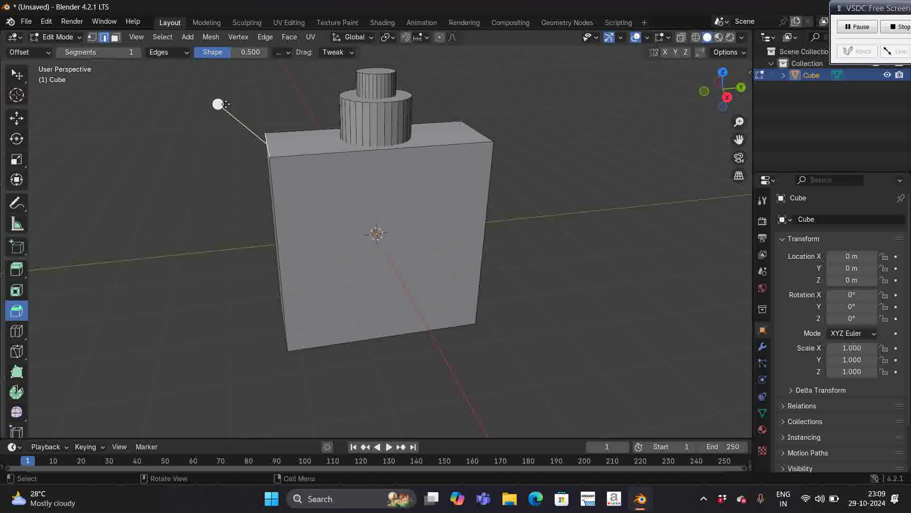
{"action": "left_click_drag", "start_coordinate": [218, 104], "coordinate": [198, 99]}
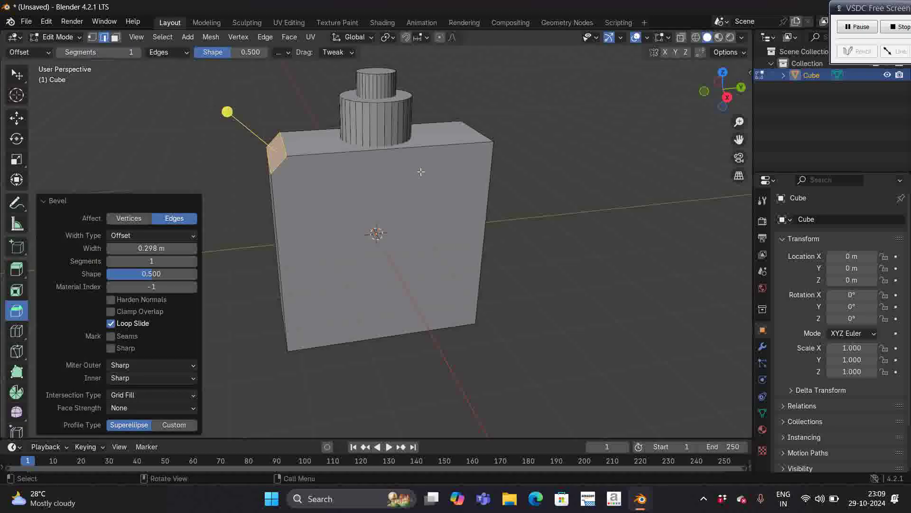
{"action": "left_click_drag", "start_coordinate": [126, 262], "coordinate": [252, 262]}
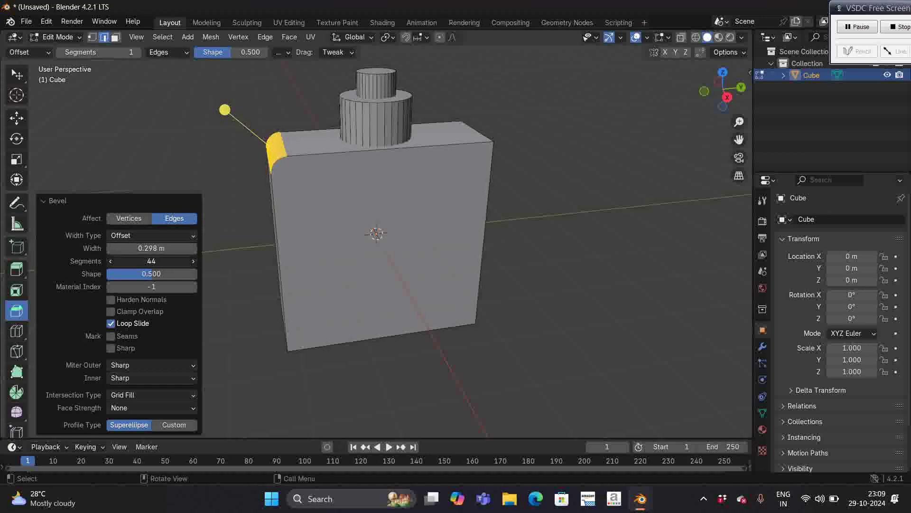
{"action": "left_click_drag", "start_coordinate": [251, 262], "coordinate": [162, 262]}
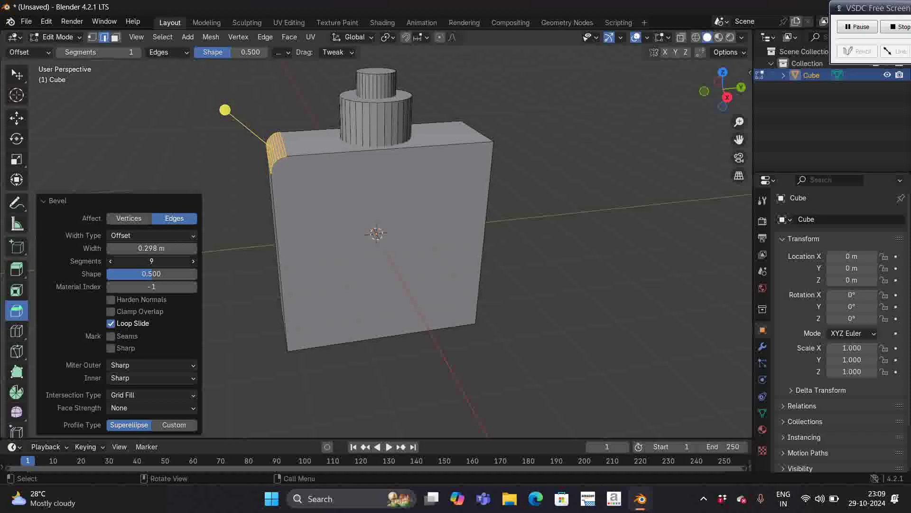
{"action": "left_click", "coordinate": [128, 265]}
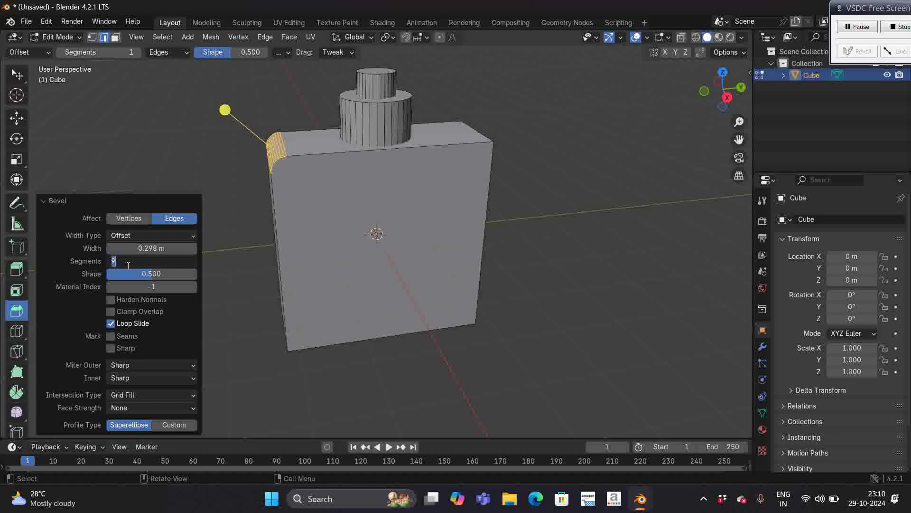
{"action": "key", "text": "Return"}
Step: Round the opposite short top edge of the box with a bevel about 0.308 m wide and 10 segments
{"action": "left_click", "coordinate": [476, 129]}
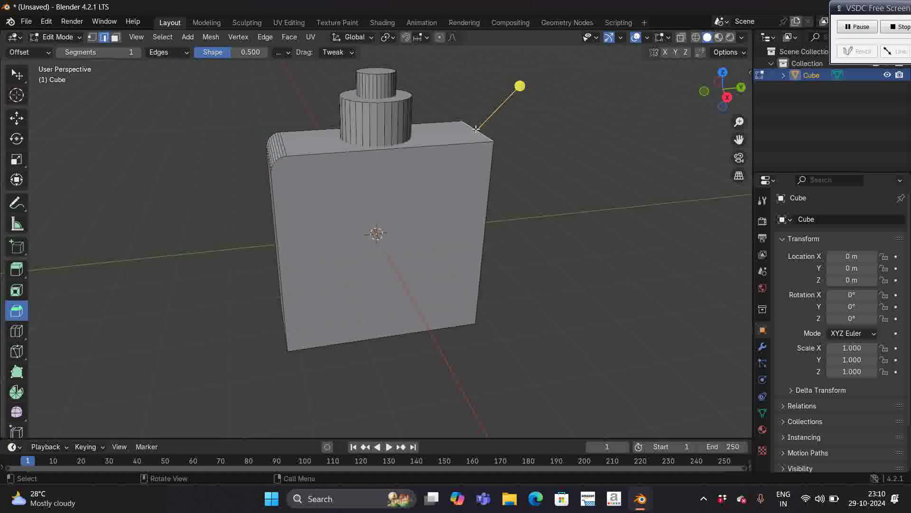
{"action": "left_click_drag", "start_coordinate": [520, 86], "coordinate": [534, 73]}
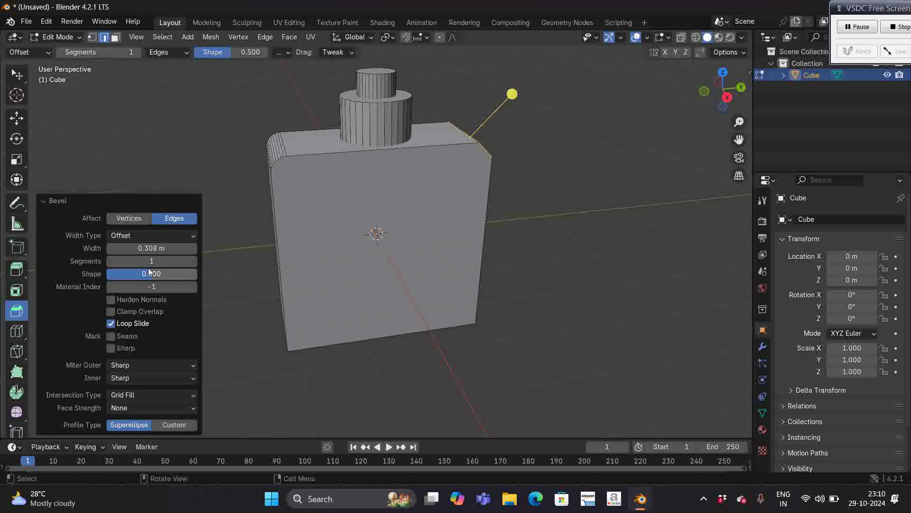
{"action": "mouse_move", "coordinate": [147, 261]}
{"action": "left_mouse_down"}
{"action": "mouse_move", "coordinate": [160, 260]}
{"action": "mouse_move", "coordinate": [151, 260]}
{"action": "left_mouse_up"}
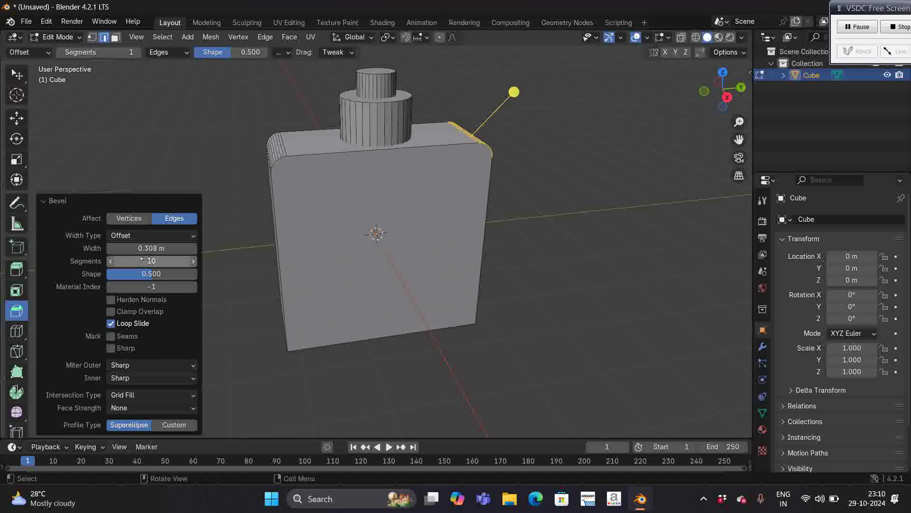
{"action": "left_click", "coordinate": [560, 144]}
Step: Try to bevel a single vertical edge on the side of the wide neck cylinder, and undo it
{"action": "mouse_move", "coordinate": [560, 143]}
{"action": "middle_mouse_down"}
{"action": "mouse_move", "coordinate": [518, 142]}
{"action": "mouse_move", "coordinate": [547, 131]}
{"action": "mouse_move", "coordinate": [562, 143]}
{"action": "mouse_move", "coordinate": [572, 175]}
{"action": "mouse_move", "coordinate": [562, 197]}
{"action": "mouse_move", "coordinate": [568, 127]}
{"action": "middle_mouse_up"}
{"action": "left_click", "coordinate": [361, 161]}
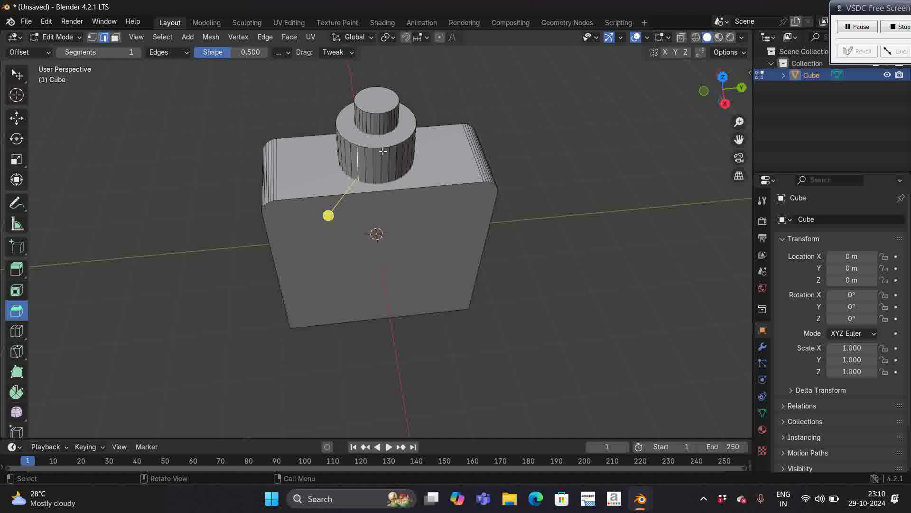
{"action": "key", "text": "KP_8"}
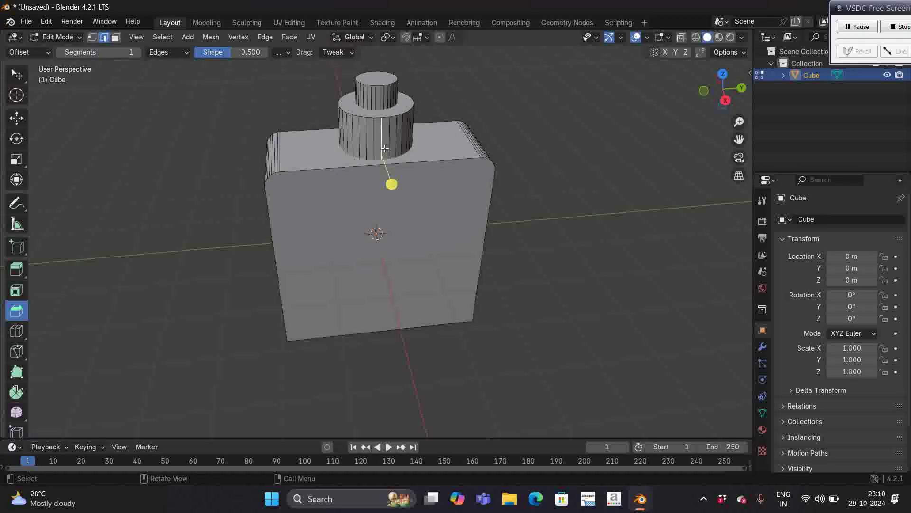
{"action": "left_click_drag", "start_coordinate": [392, 184], "coordinate": [406, 186]}
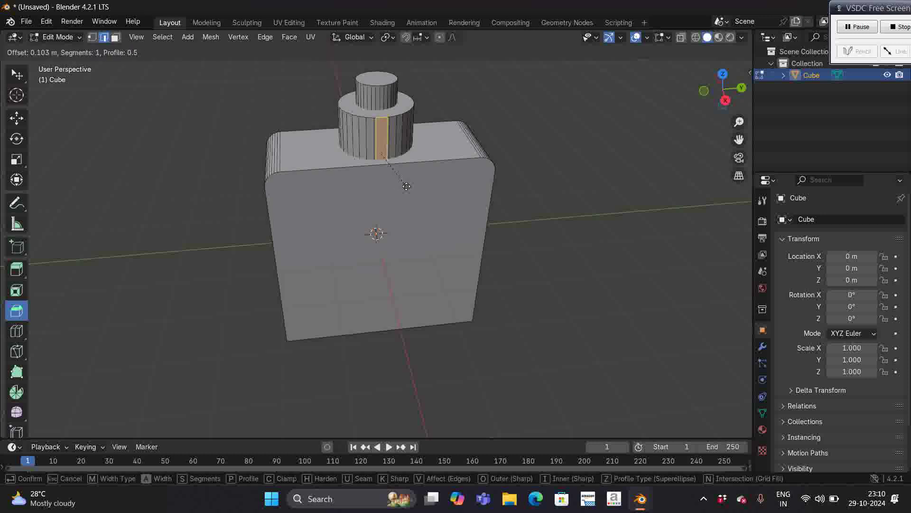
{"action": "left_click_drag", "start_coordinate": [406, 186], "coordinate": [393, 185]}
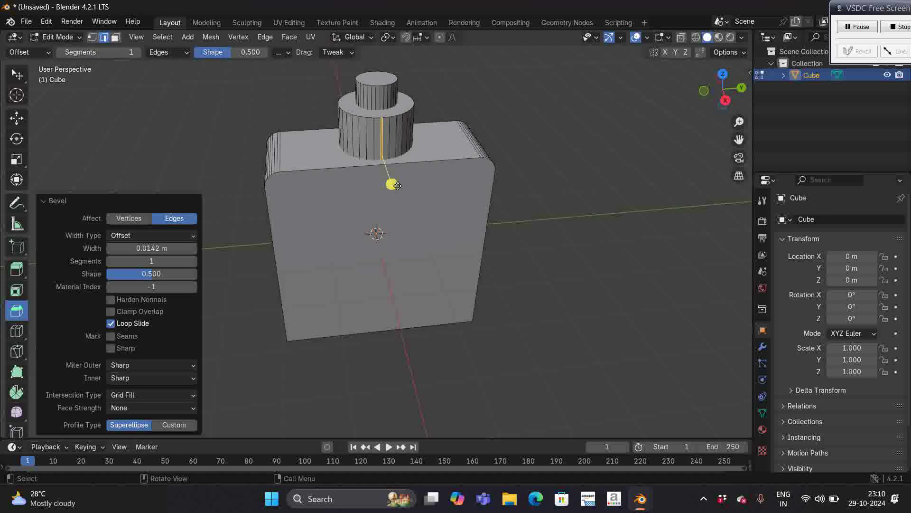
{"action": "key", "text": "ctrl+z"}
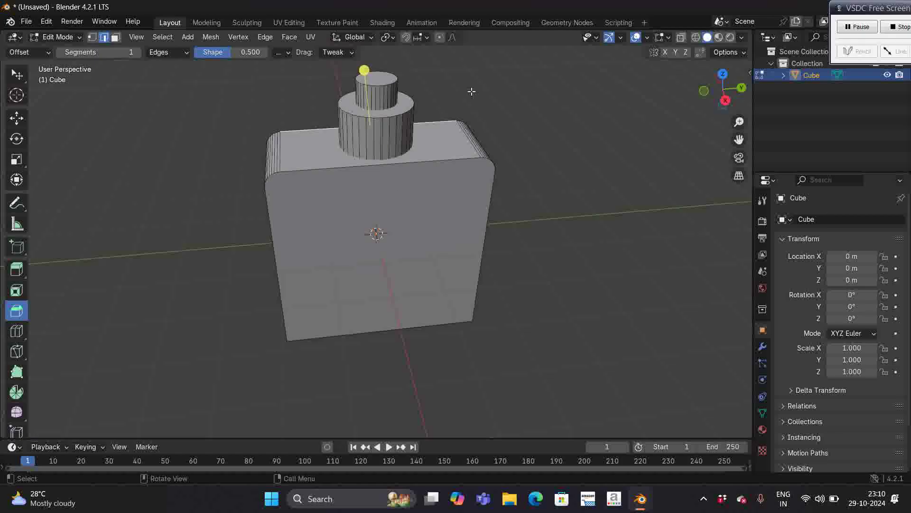
Step: Select the ring of vertical side edges around the wide neck cylinder and bevel them about 0.06 m with 1 segment
{"action": "left_click", "coordinate": [389, 133], "text": "shift"}
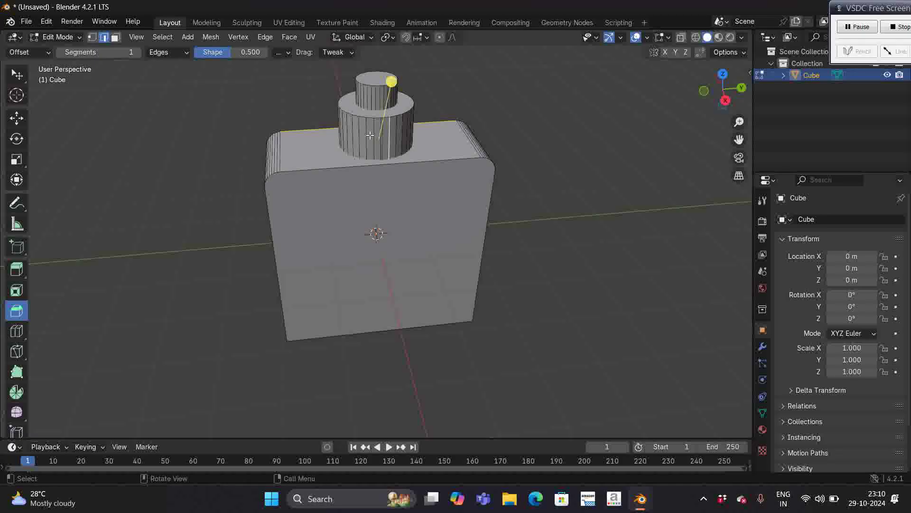
{"action": "left_click", "coordinate": [366, 138], "text": "alt"}
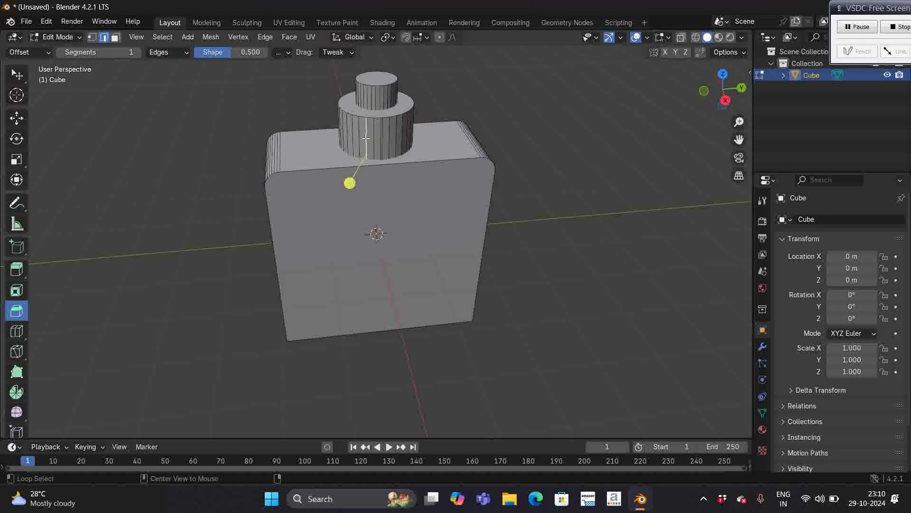
{"action": "left_click", "coordinate": [358, 138], "text": "alt"}
{"action": "left_click", "coordinate": [351, 136], "text": "alt"}
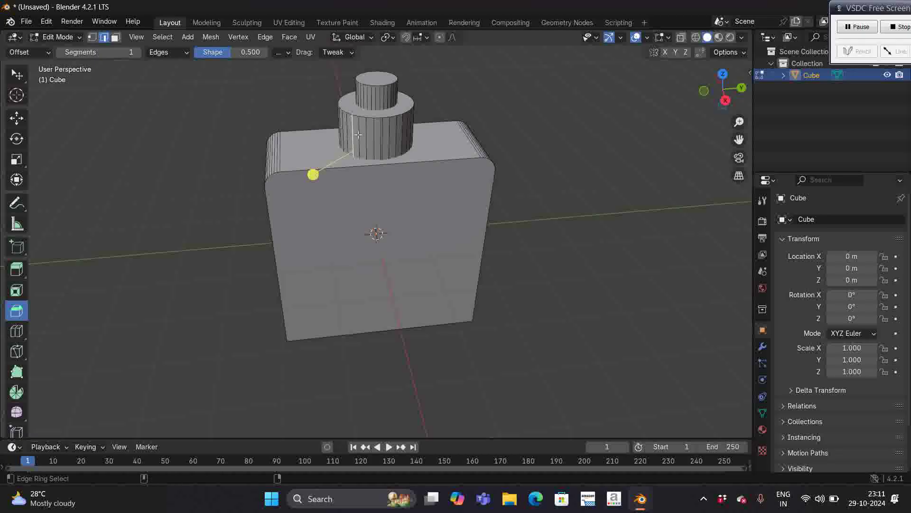
{"action": "left_click", "coordinate": [364, 139], "text": "ctrl+alt"}
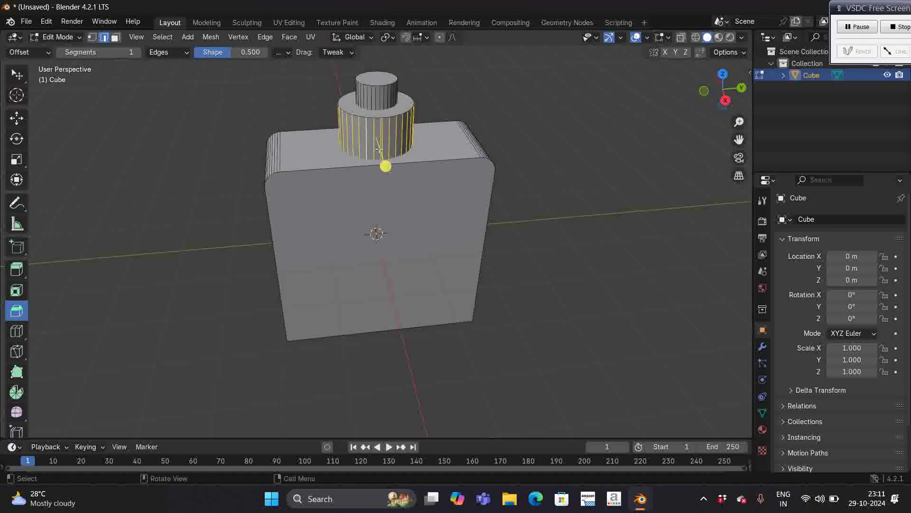
{"action": "left_click_drag", "start_coordinate": [386, 166], "coordinate": [399, 171]}
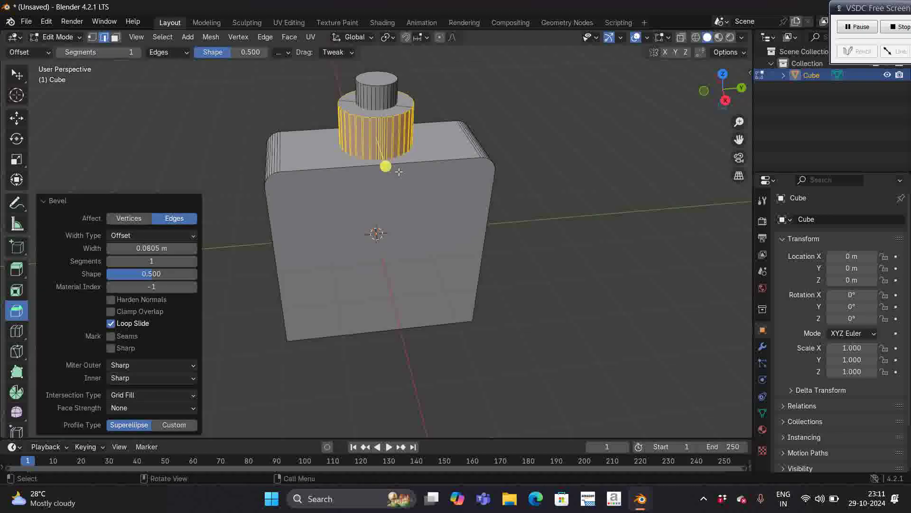
{"action": "left_click", "coordinate": [400, 172]}
{"action": "left_click", "coordinate": [496, 113]}
Step: In face selection mode, bevel the border of the box's large face on the negative X side into a narrow chamfer, and deselect it
{"action": "middle_click_drag", "start_coordinate": [494, 112], "coordinate": [495, 112]}
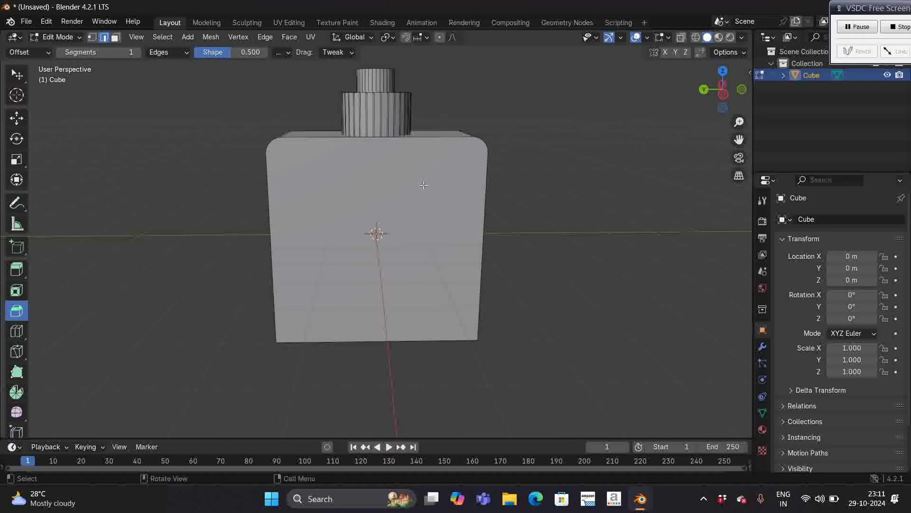
{"action": "left_click", "coordinate": [115, 38]}
{"action": "left_click", "coordinate": [349, 186]}
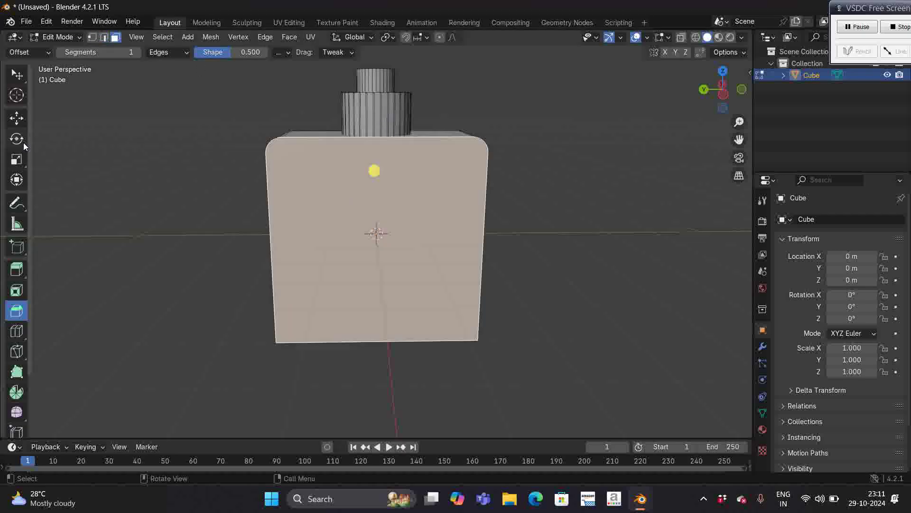
{"action": "left_click", "coordinate": [15, 296]}
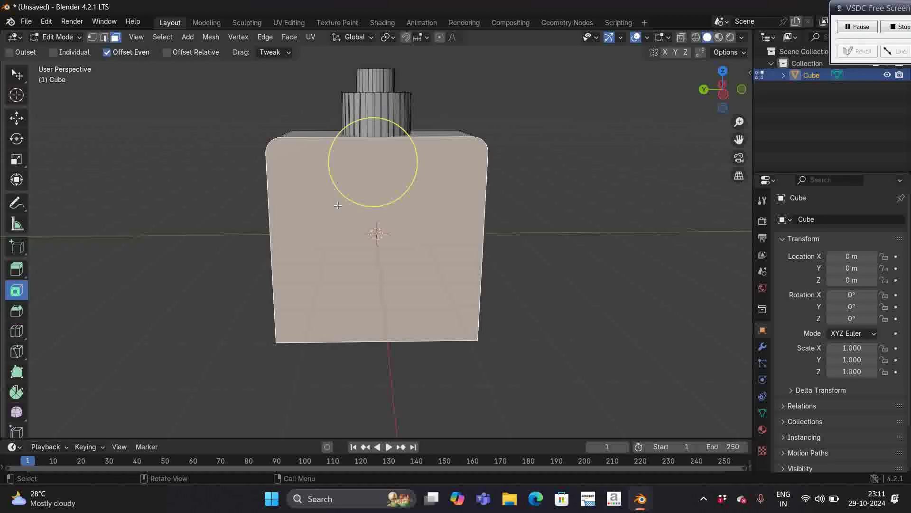
{"action": "key", "text": "ctrl+b"}
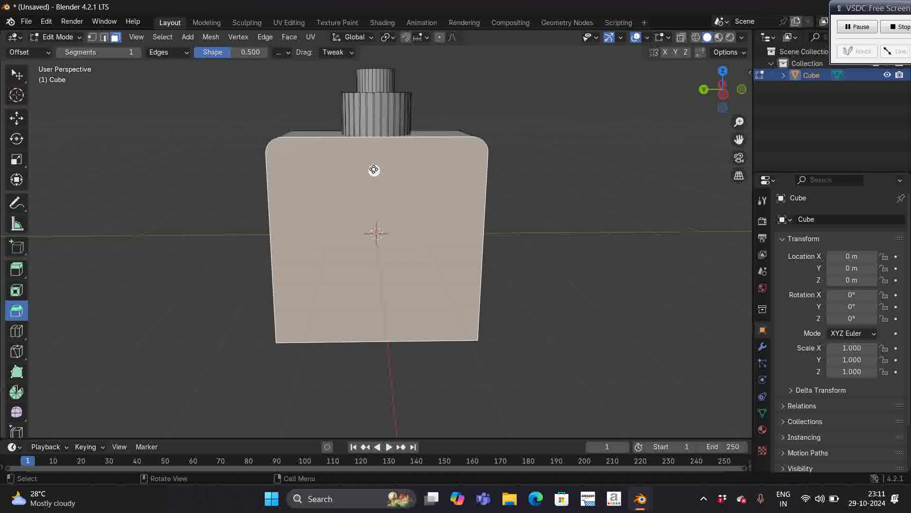
{"action": "left_click_drag", "start_coordinate": [373, 169], "coordinate": [385, 179]}
{"action": "left_click", "coordinate": [386, 178]}
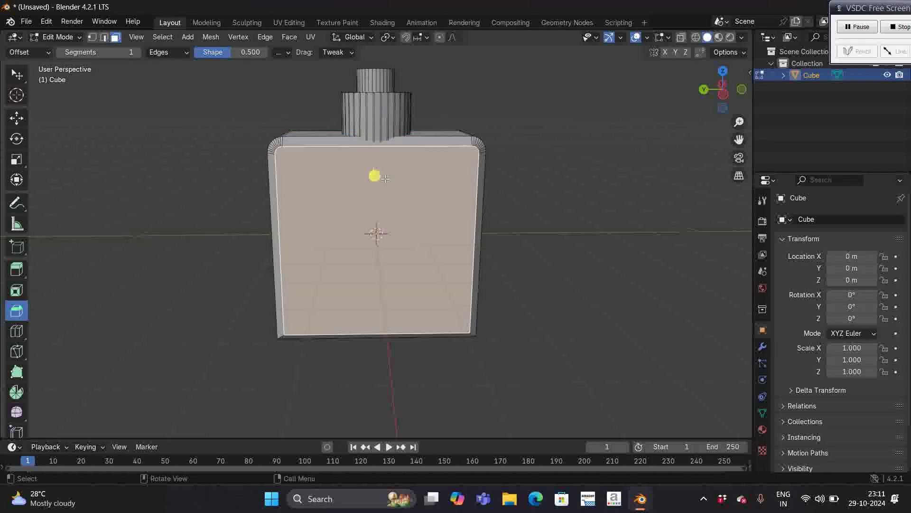
{"action": "left_click", "coordinate": [521, 161]}
{"action": "middle_click_drag", "start_coordinate": [521, 162], "coordinate": [522, 162]}
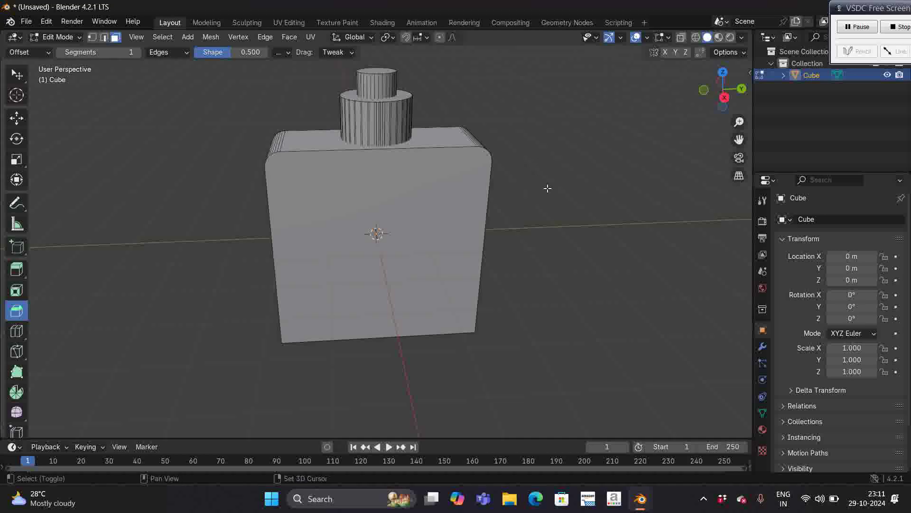
Step: Add a 32-vertex cylinder, move it about 4.36 m along Y to beside the box, and scale it to 0.121
{"action": "key", "text": "shift+a"}
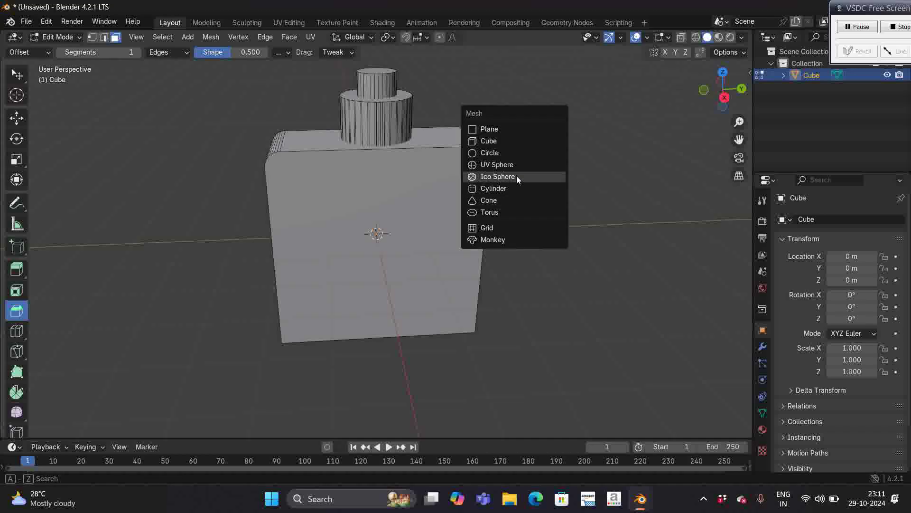
{"action": "left_click", "coordinate": [493, 188]}
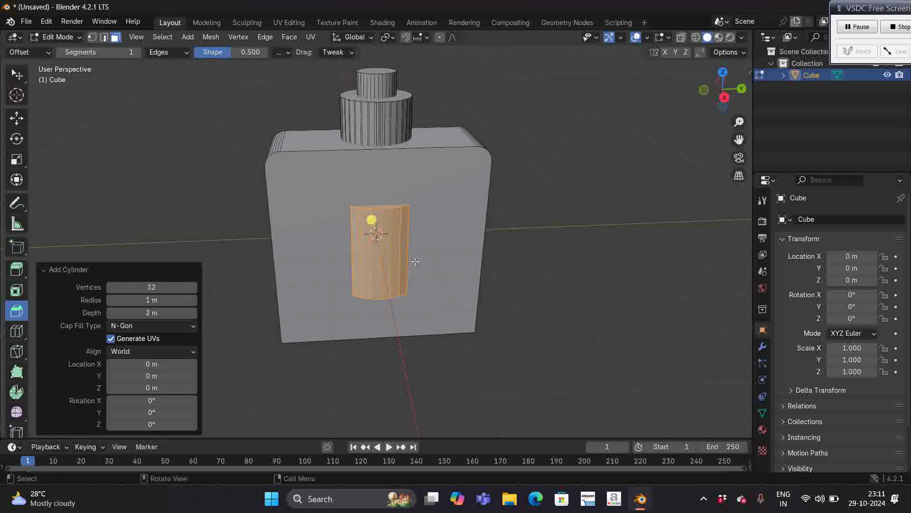
{"action": "key", "text": "g"}
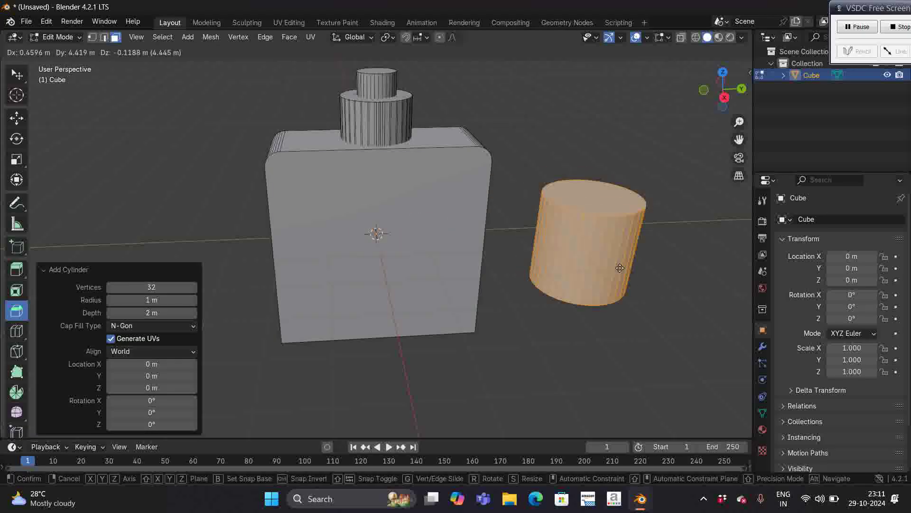
{"action": "left_click", "coordinate": [620, 268]}
{"action": "key", "text": "s"}
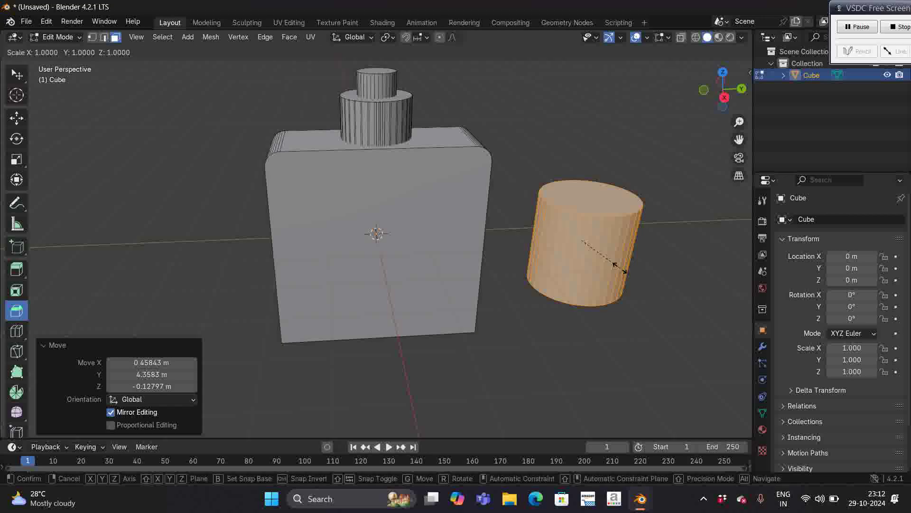
{"action": "left_click", "coordinate": [584, 245]}
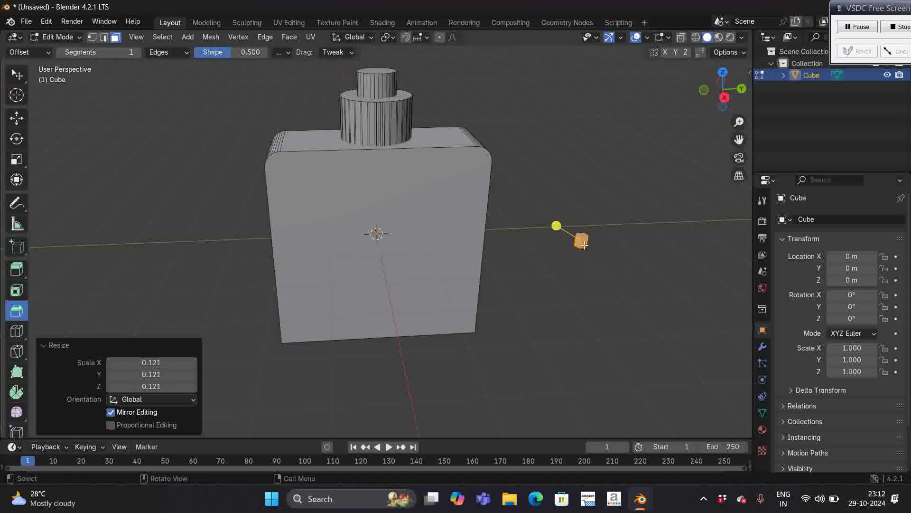
Step: Stretch the small cylinder beside the box along Z by a factor of about -4.593
{"action": "key", "text": "s"}
{"action": "key", "text": "z"}
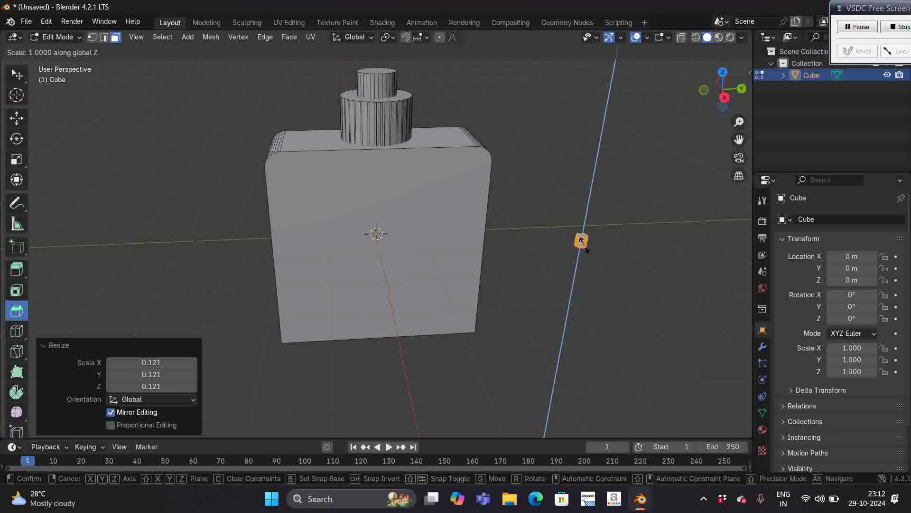
{"action": "left_click", "coordinate": [585, 201]}
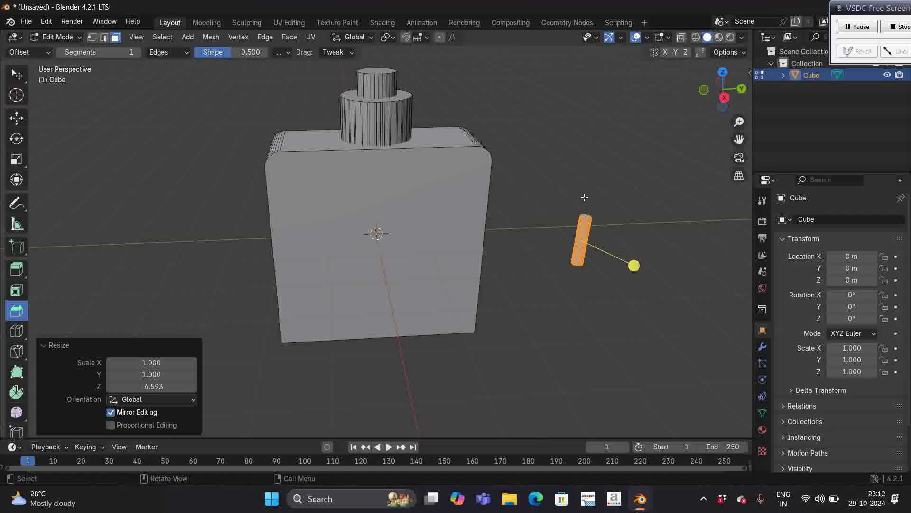
{"action": "key", "text": "r"}
{"action": "type", "text": "90"}
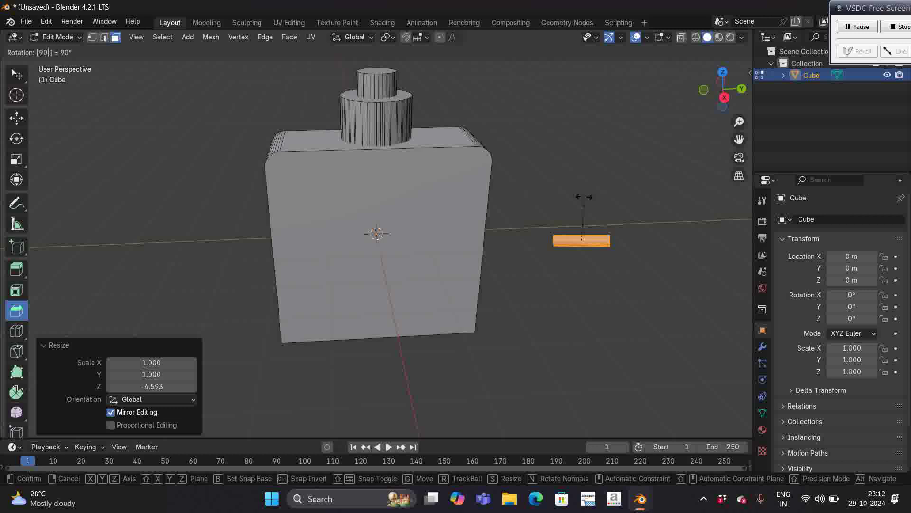
{"action": "key", "text": "Escape"}
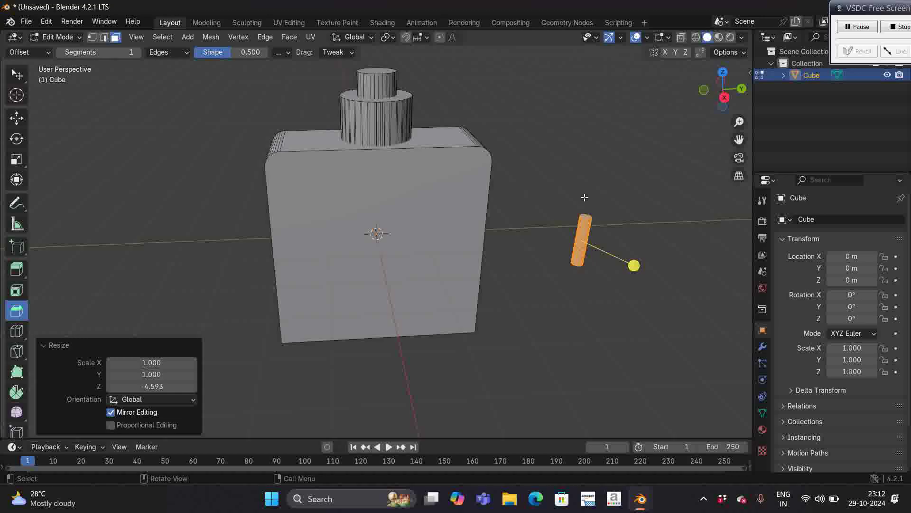
{"action": "key", "text": "r"}
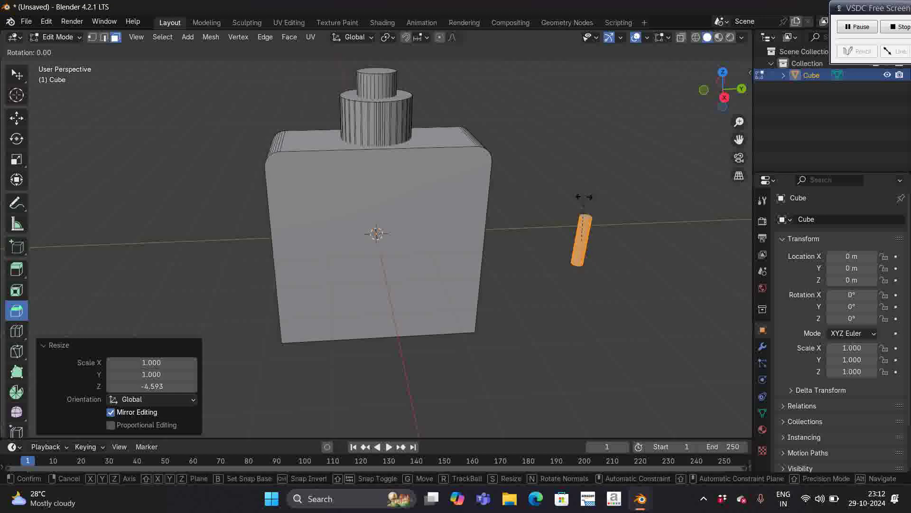
{"action": "key", "text": "x"}
{"action": "type", "text": "90"}
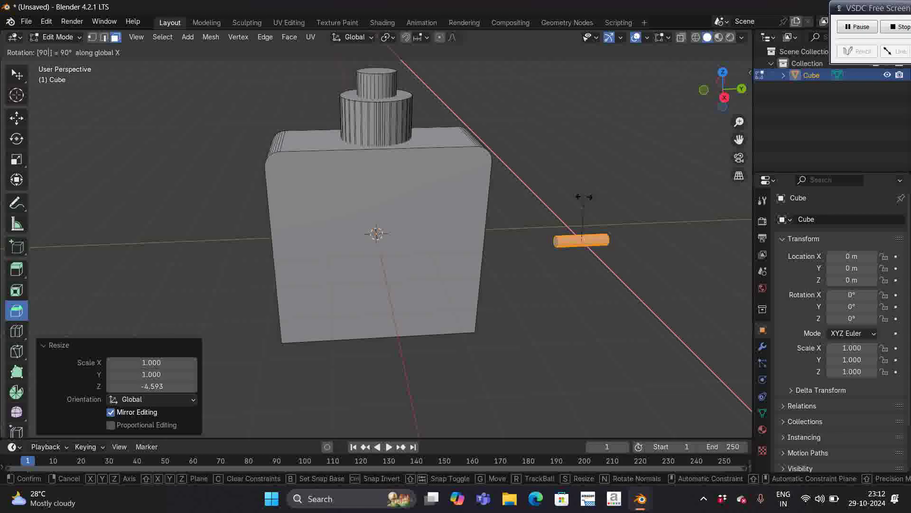
{"action": "key", "text": "Escape"}
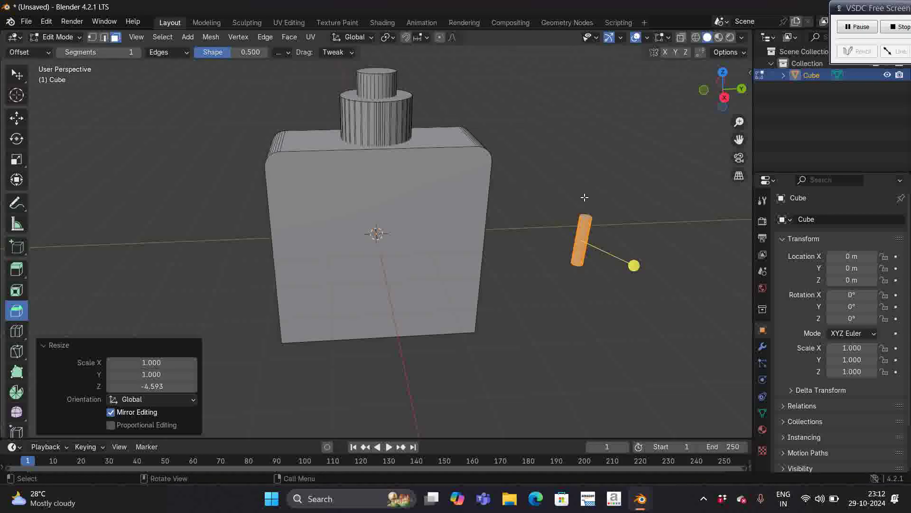
Step: Rotate the stretched cylinder 90° about the global Y axis so it lies along X
{"action": "key", "text": "r"}
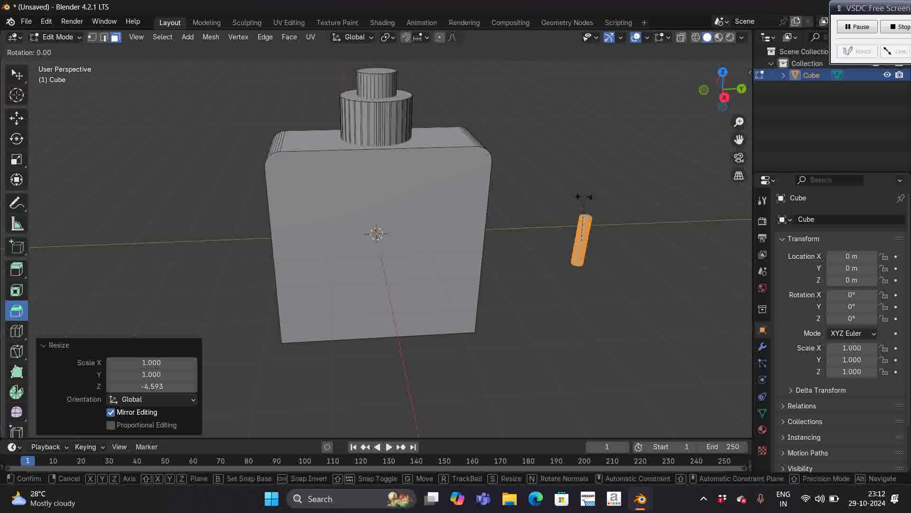
{"action": "key", "text": "y"}
{"action": "type", "text": "90"}
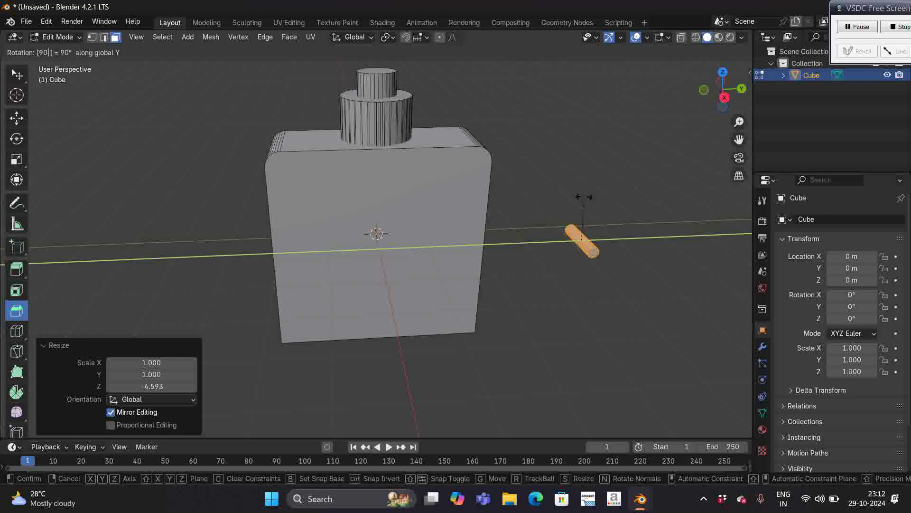
{"action": "key", "text": "Return"}
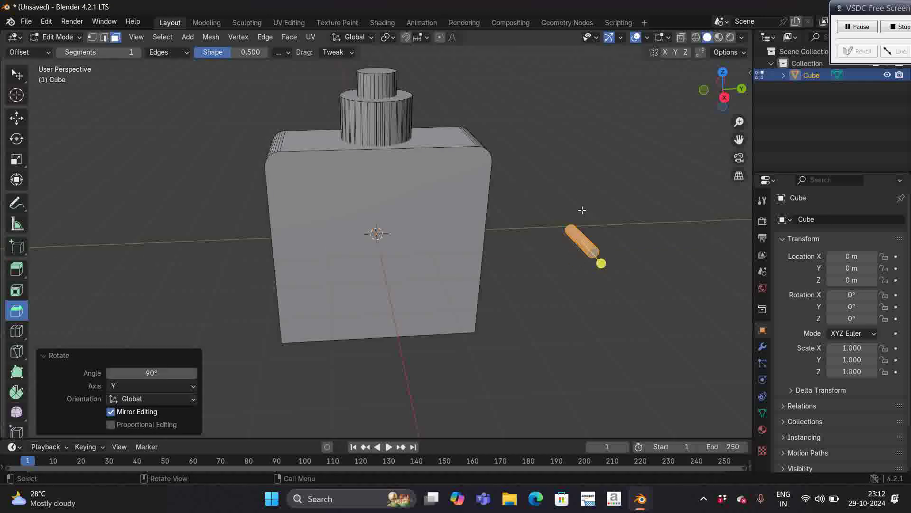
Step: Move the cylinder about -4.22 m in Y and -0.85 m in Z, and raise it about 4.05 m along Z to the neck
{"action": "key", "text": "g"}
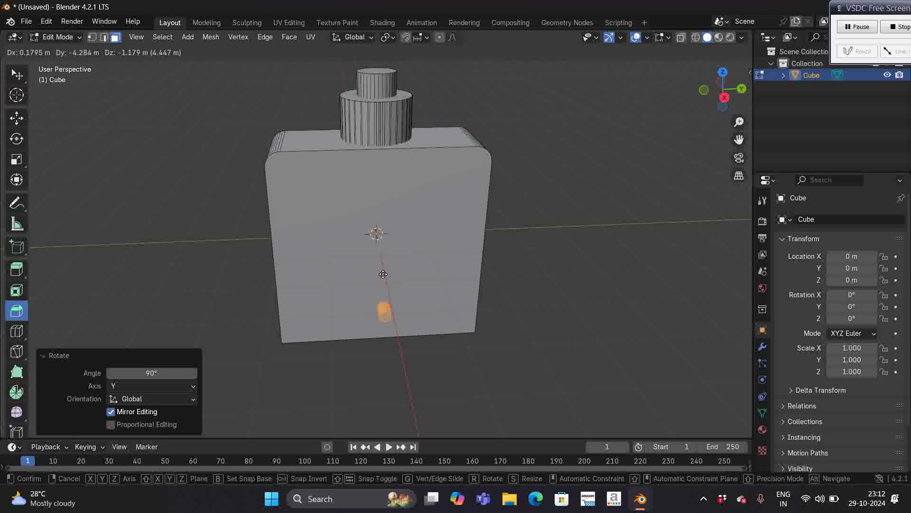
{"action": "left_click", "coordinate": [385, 254]}
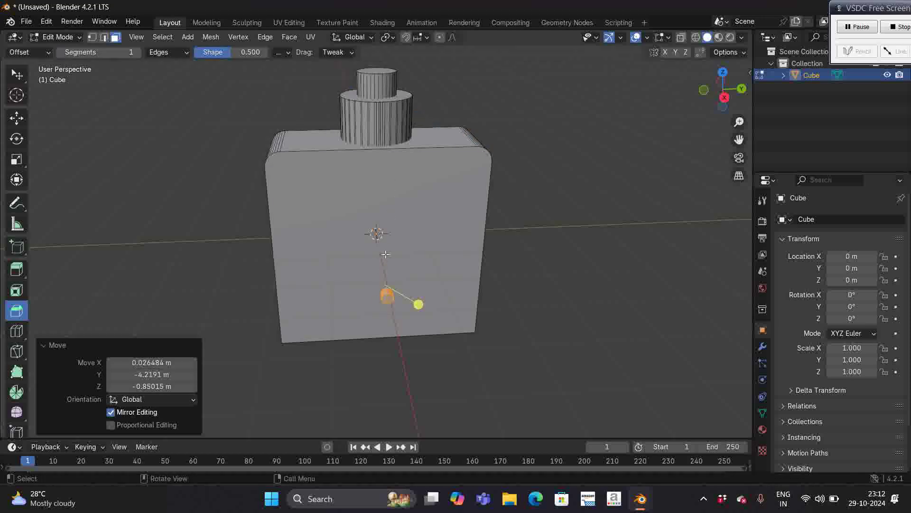
{"action": "key", "text": "g"}
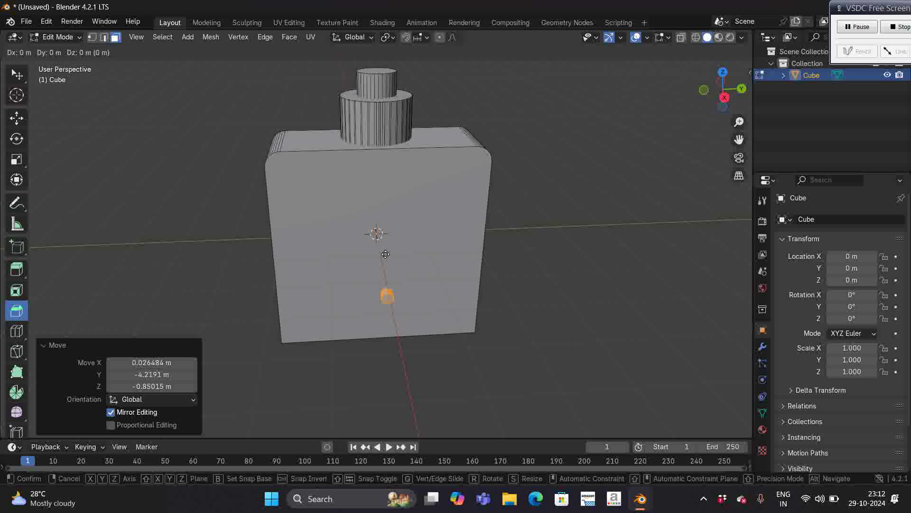
{"action": "key", "text": "z"}
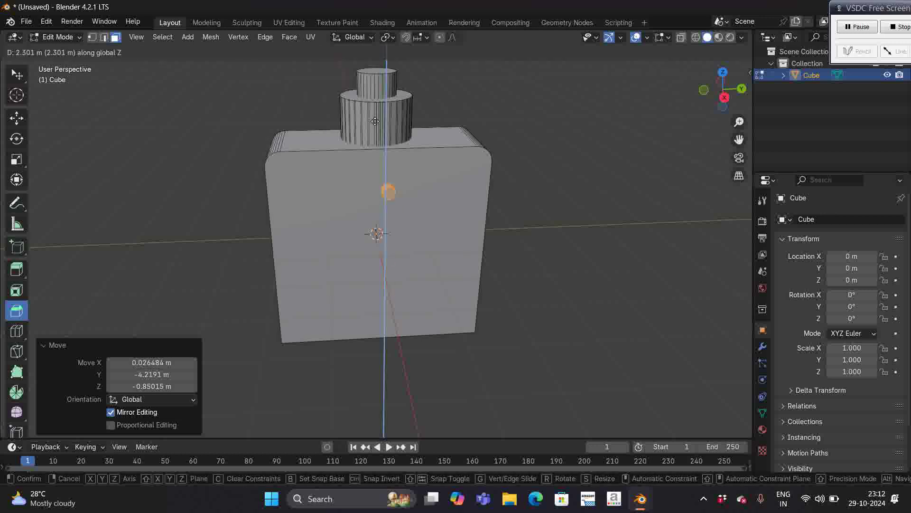
{"action": "left_click", "coordinate": [359, 59]}
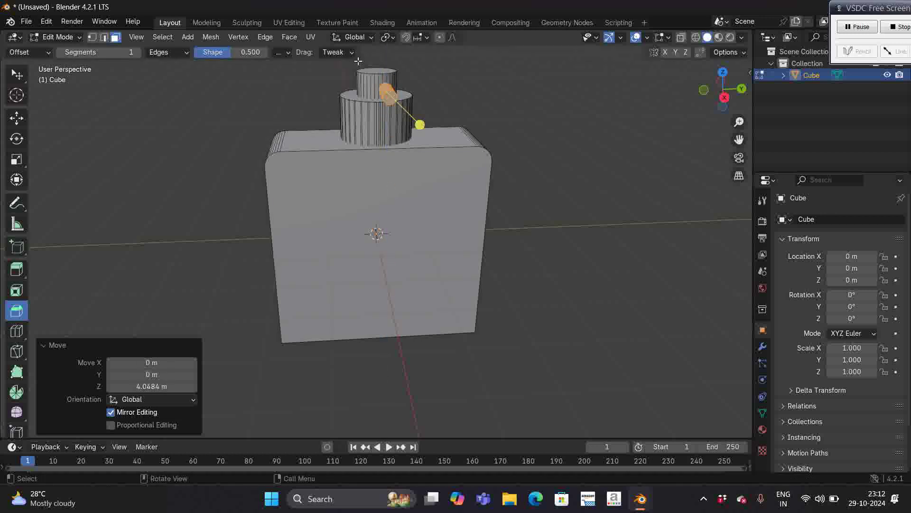
Step: Shift the horizontal cylinder about -0.123 m along Y to centre it on the narrow neck cylinder, and deselect it
{"action": "middle_click_drag", "start_coordinate": [443, 83], "coordinate": [442, 82]}
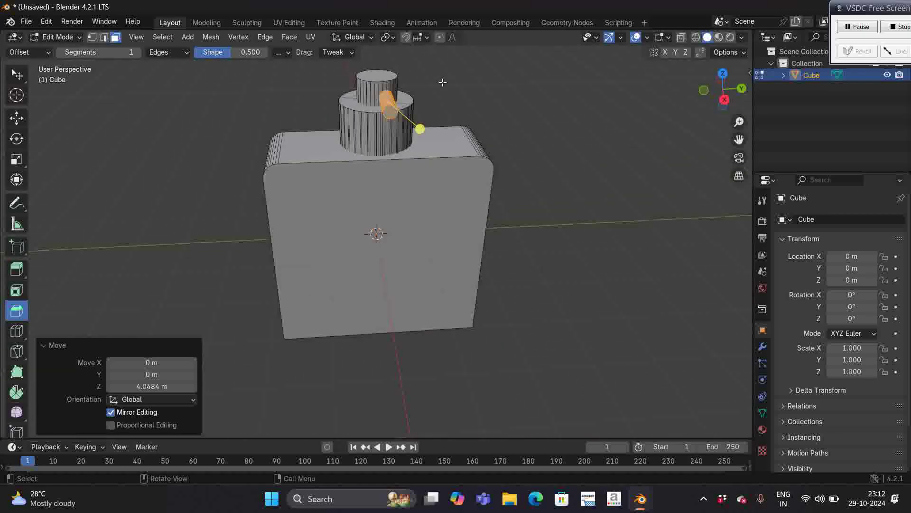
{"action": "key", "text": "g"}
{"action": "key", "text": "y"}
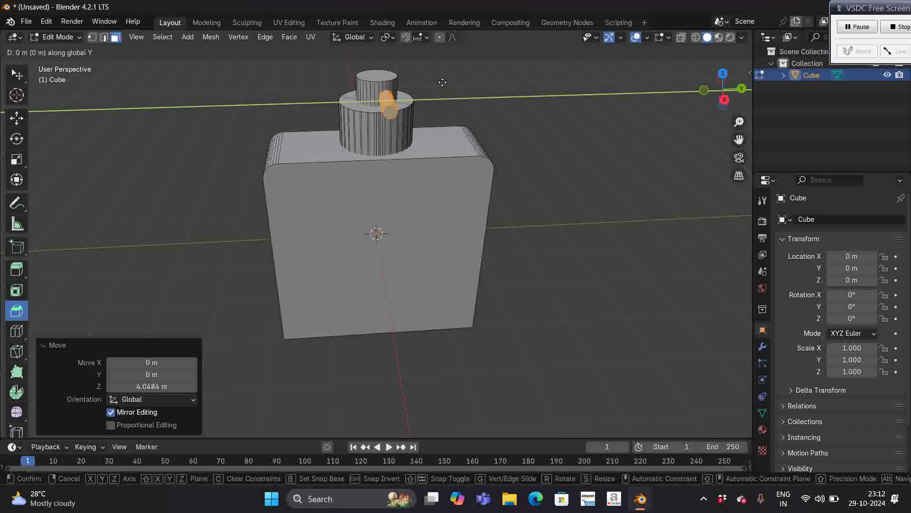
{"action": "left_click", "coordinate": [435, 78]}
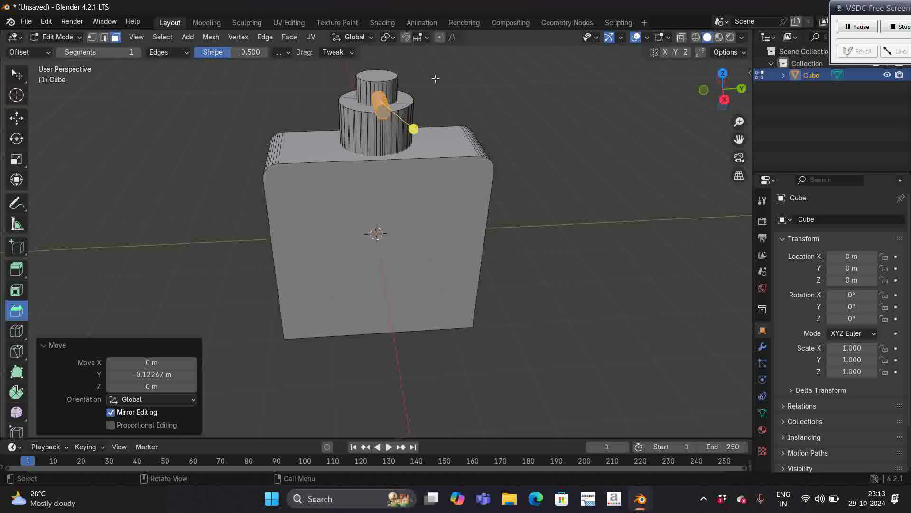
{"action": "mouse_move", "coordinate": [435, 78]}
{"action": "middle_mouse_down"}
{"action": "mouse_move", "coordinate": [365, 107]}
{"action": "mouse_move", "coordinate": [415, 77]}
{"action": "mouse_move", "coordinate": [397, 75]}
{"action": "mouse_move", "coordinate": [427, 80]}
{"action": "middle_mouse_up"}
{"action": "left_click", "coordinate": [391, 89]}
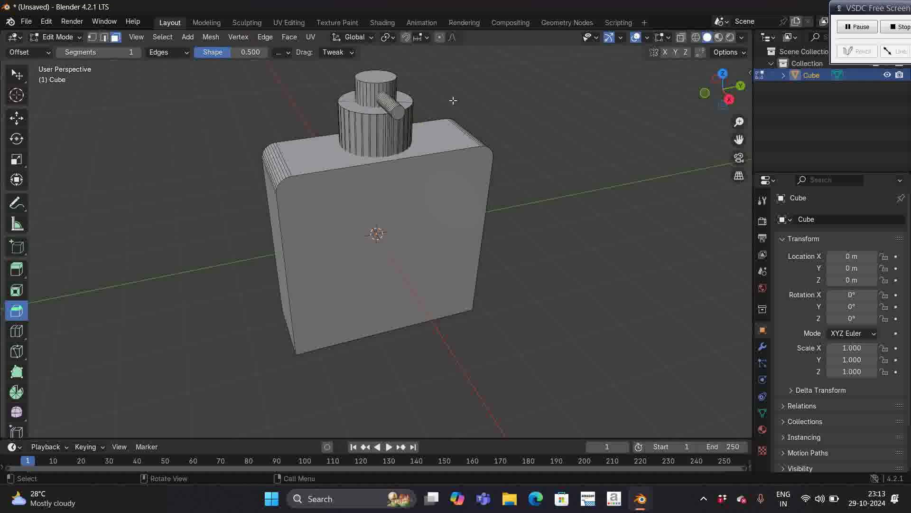
{"action": "key", "text": "Tab"}
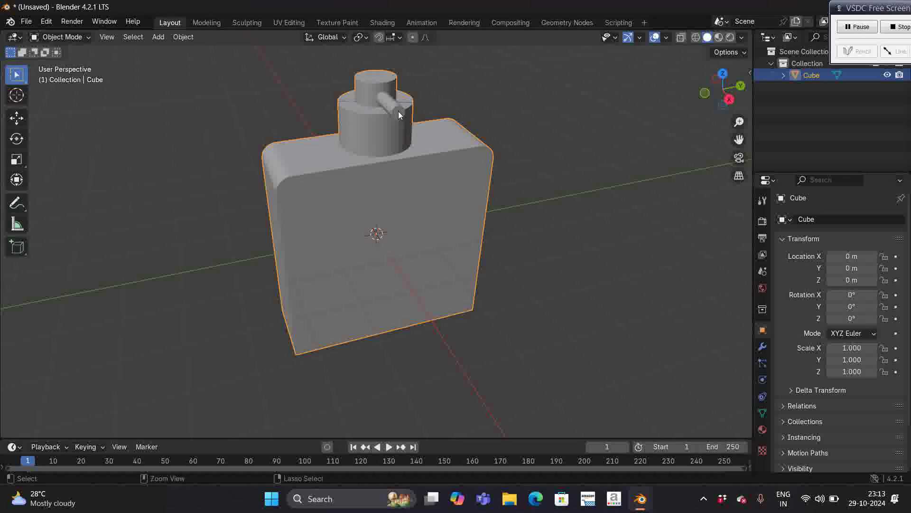
{"action": "key", "text": "Tab"}
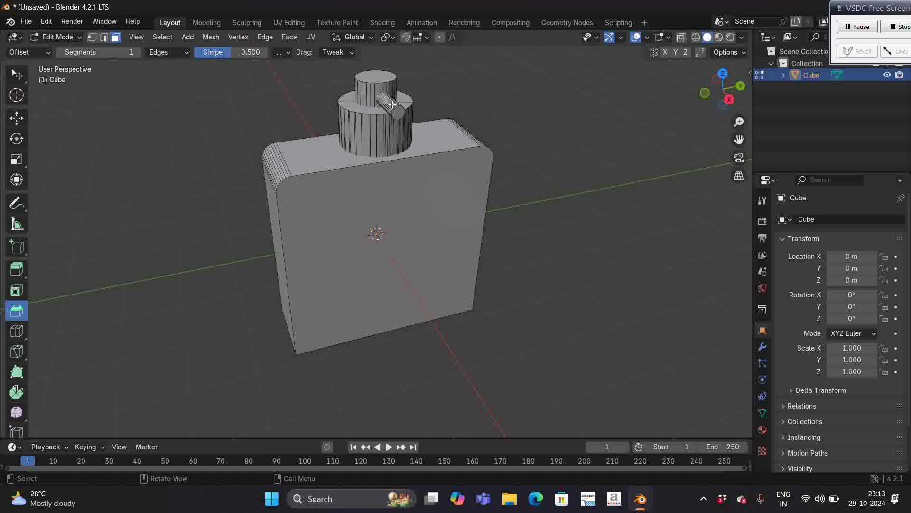
{"action": "middle_click_drag", "start_coordinate": [460, 85], "coordinate": [457, 86]}
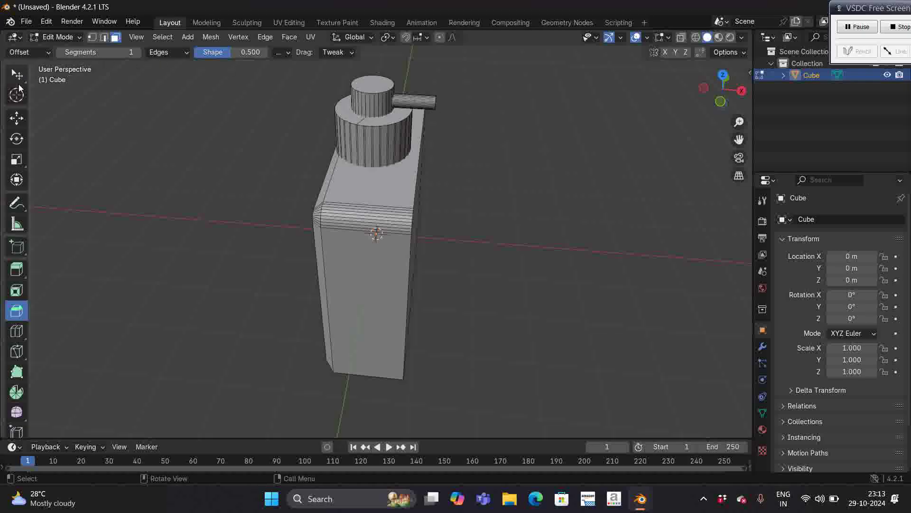
{"action": "left_click", "coordinate": [858, 27]}
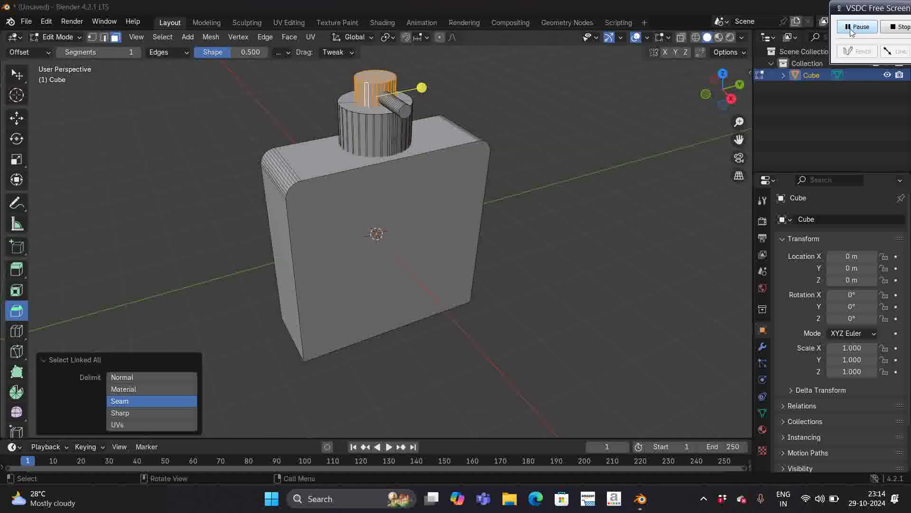
Step: Select one side face of the narrow top cylinder and extend the selection to all its linked geometry
{"action": "left_click", "coordinate": [537, 114]}
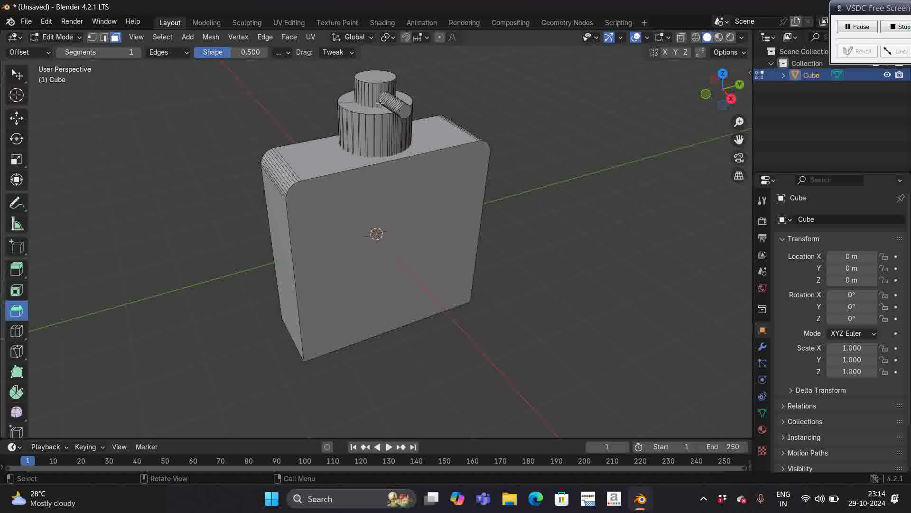
{"action": "left_click", "coordinate": [368, 93]}
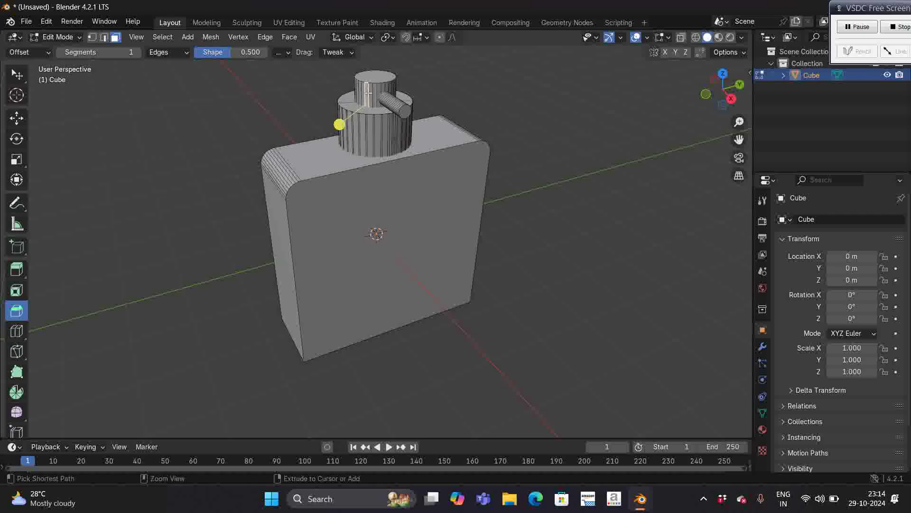
{"action": "key", "text": "ctrl+m"}
{"action": "key", "text": "ctrl+l"}
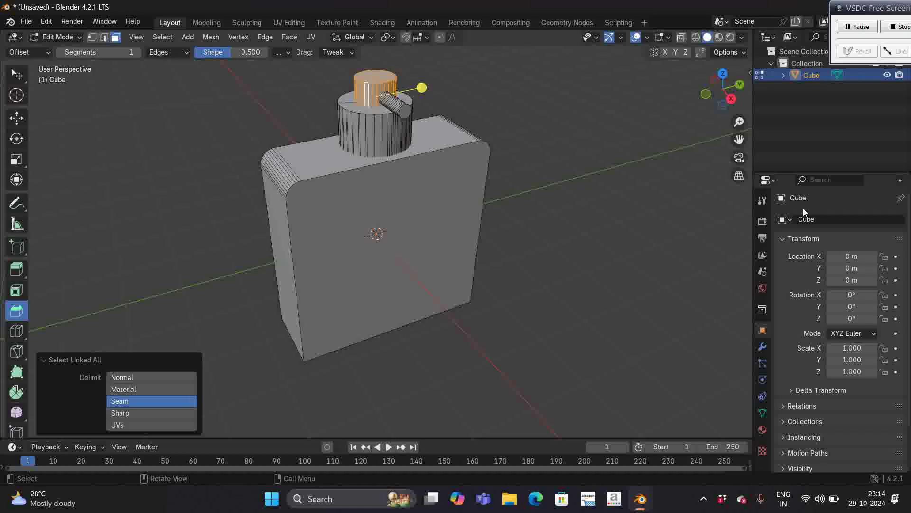
Step: Add a Boolean modifier to the bottle mesh
{"action": "left_click", "coordinate": [763, 347]}
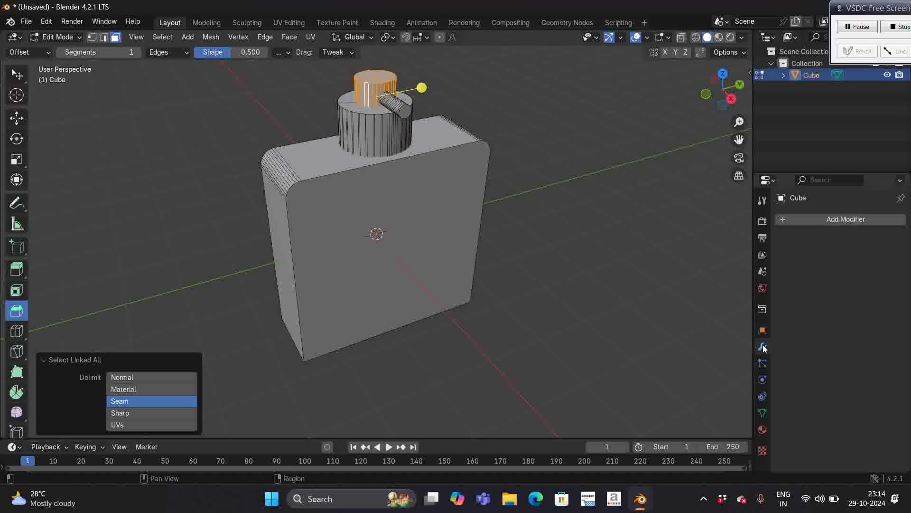
{"action": "left_click", "coordinate": [805, 221]}
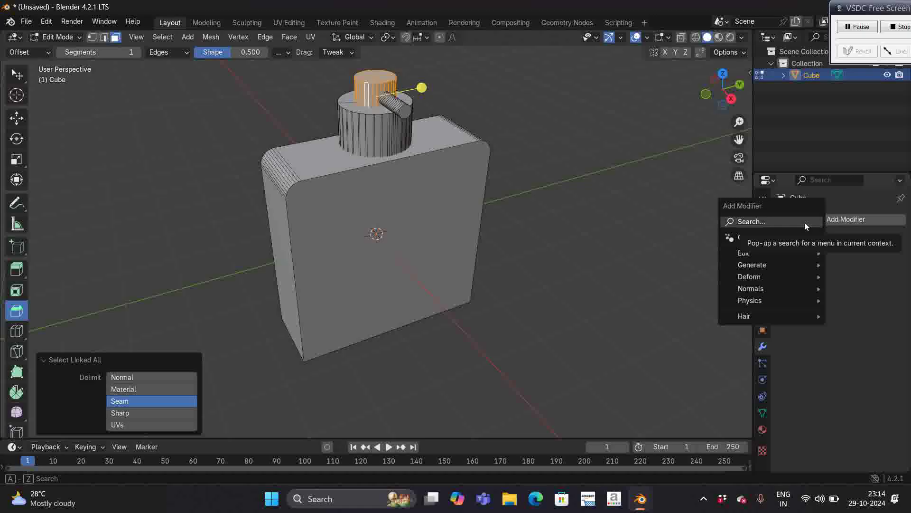
{"action": "mouse_move", "coordinate": [786, 257]}
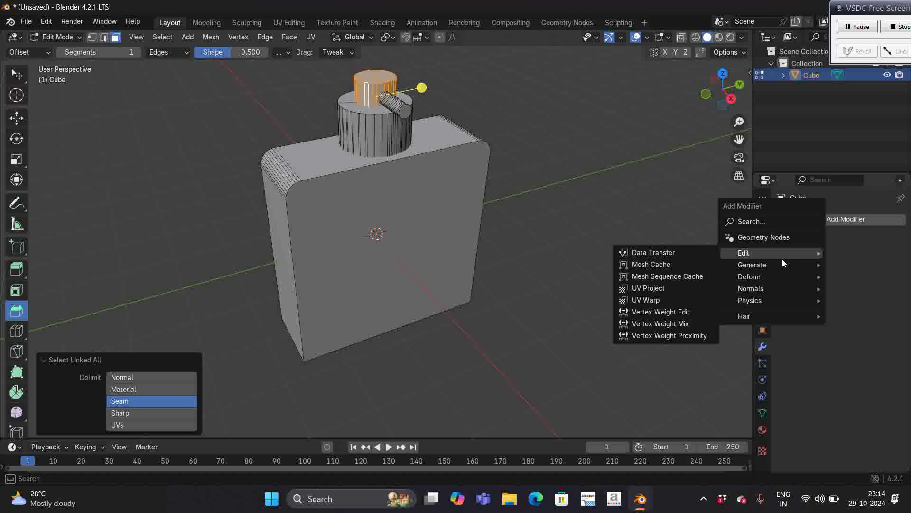
{"action": "mouse_move", "coordinate": [784, 273]}
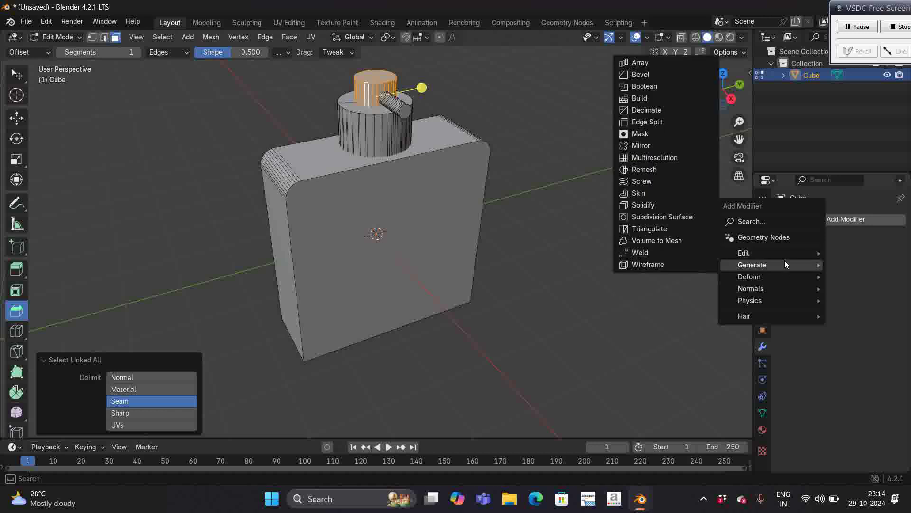
{"action": "left_click", "coordinate": [654, 92]}
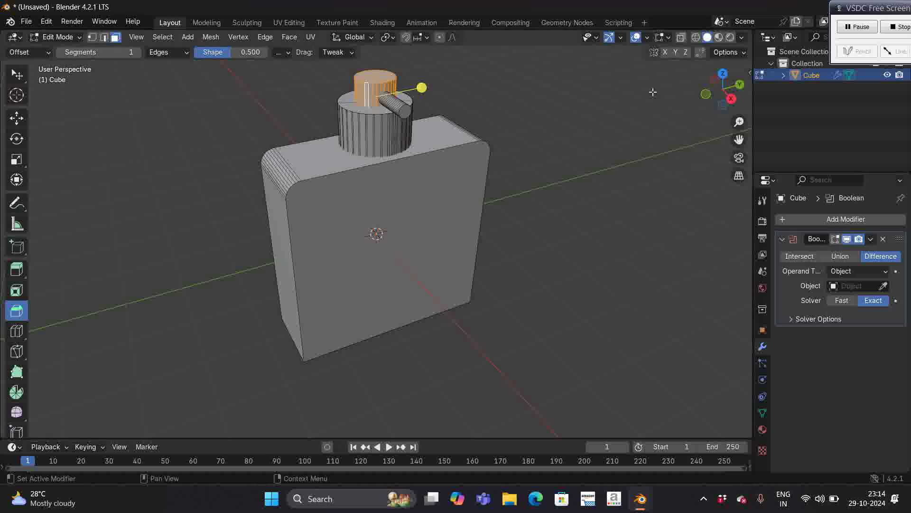
Step: Try to assign the horizontal spout cylinder as the Boolean modifier's object by sampling it in the viewport, and check the modifier's options
{"action": "left_click", "coordinate": [884, 286]}
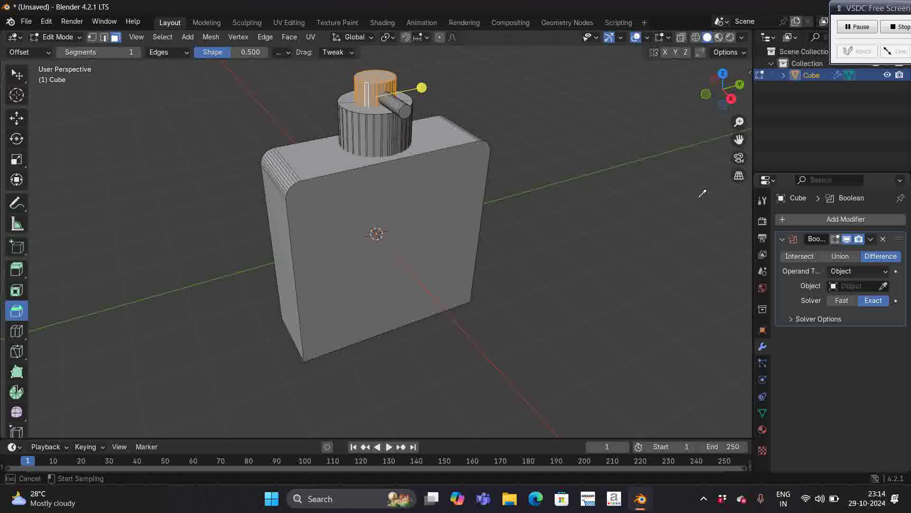
{"action": "left_click", "coordinate": [405, 114]}
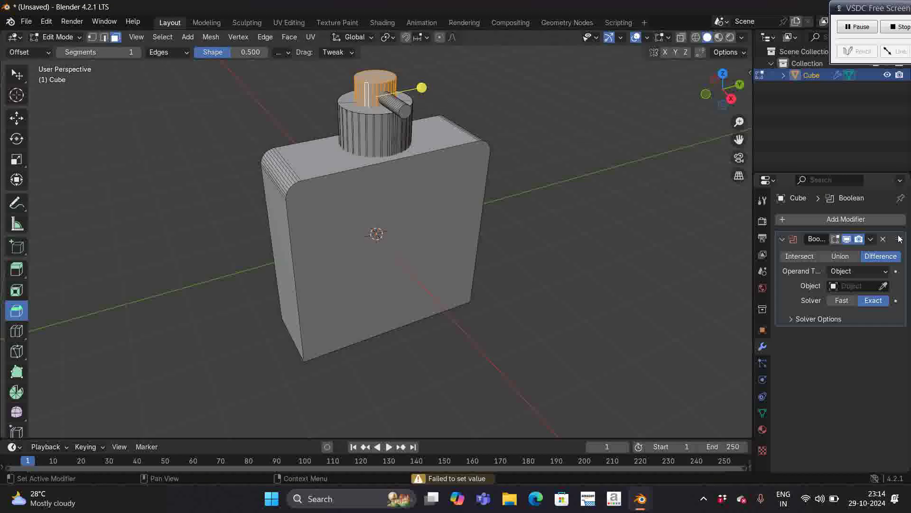
{"action": "left_click", "coordinate": [873, 239]}
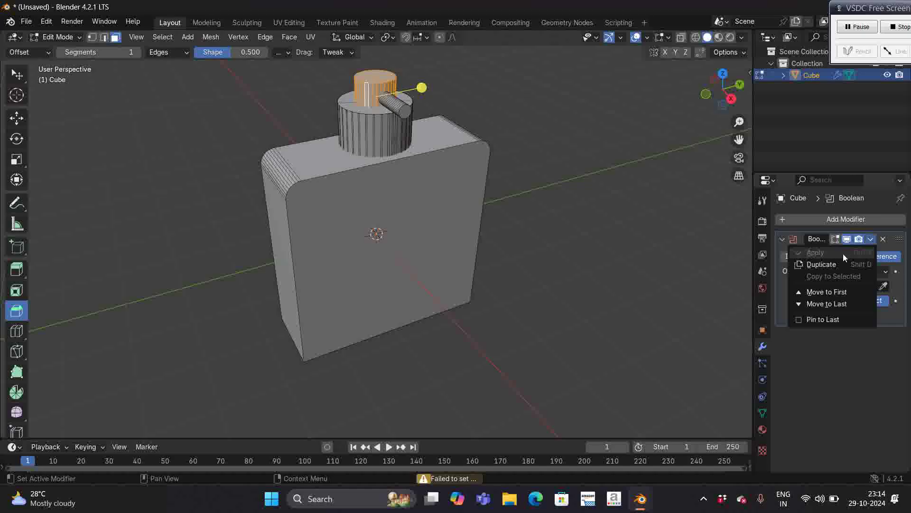
{"action": "left_click", "coordinate": [873, 304]}
{"action": "left_click", "coordinate": [884, 283]}
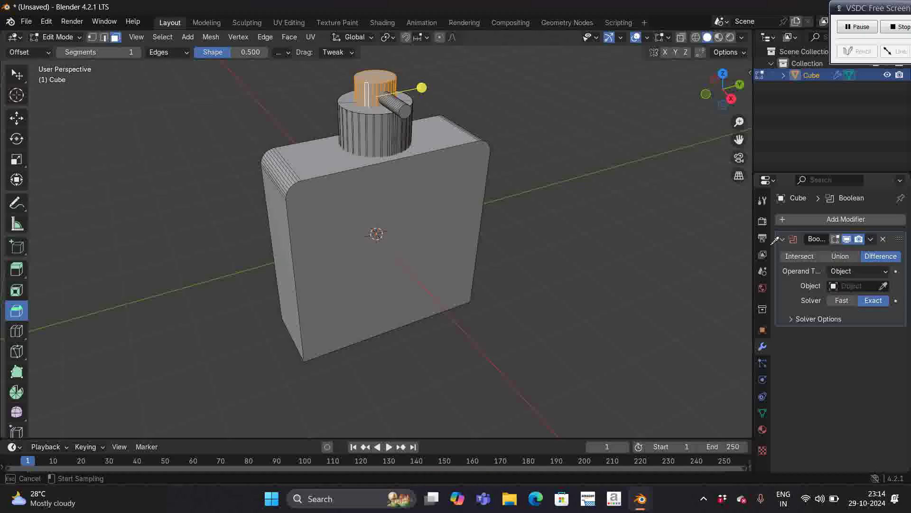
{"action": "left_click", "coordinate": [420, 108]}
{"action": "left_click", "coordinate": [405, 111]}
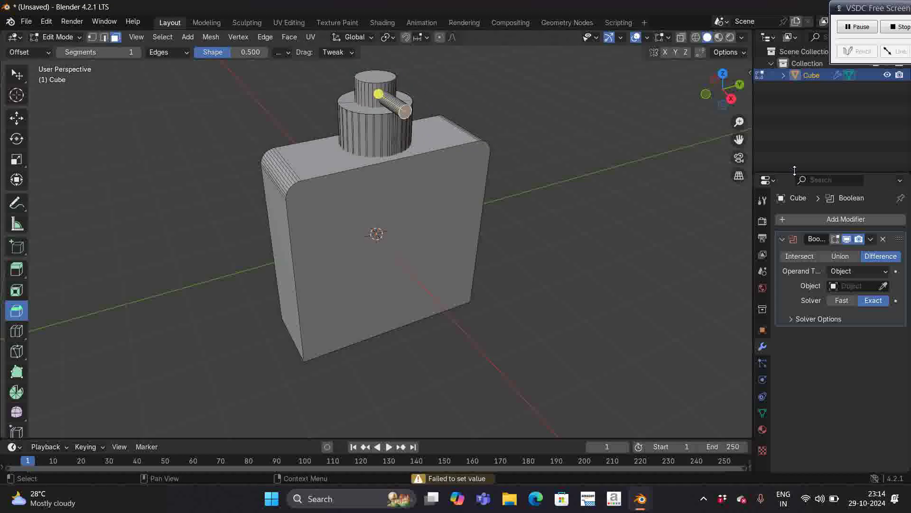
{"action": "left_click", "coordinate": [873, 240]}
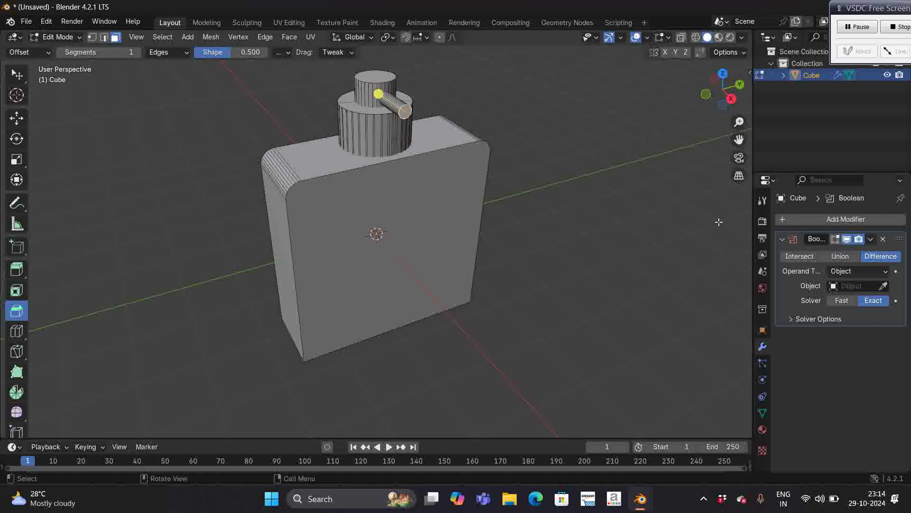
Step: Deselect the spout's end face and undo the recent selection changes on the bottle mesh
{"action": "left_click", "coordinate": [626, 170]}
{"action": "key", "text": "ctrl+z"}
{"action": "key", "text": "ctrl+z"}
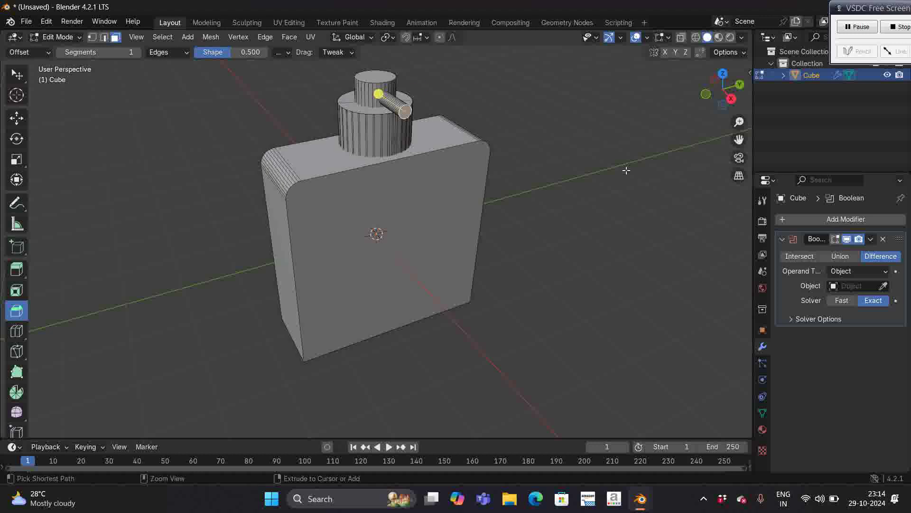
{"action": "key", "text": "ctrl+z"}
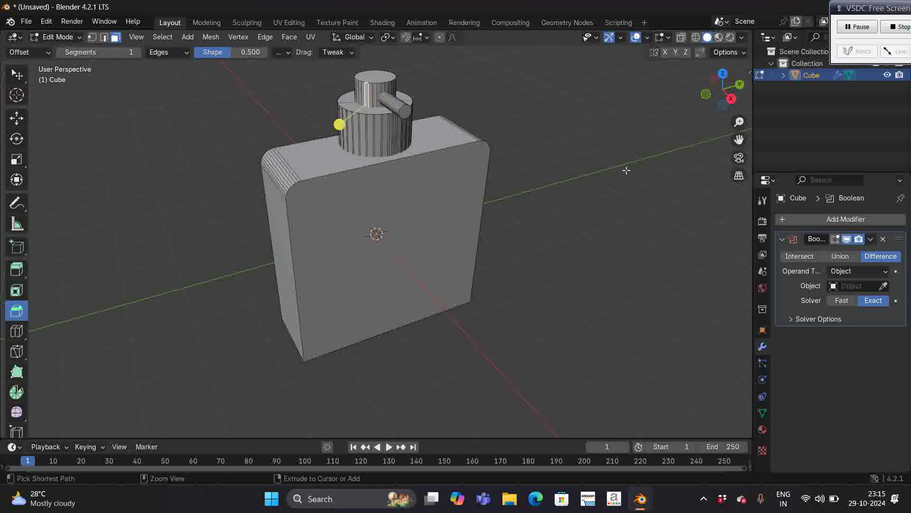
{"action": "key", "text": "ctrl+z"}
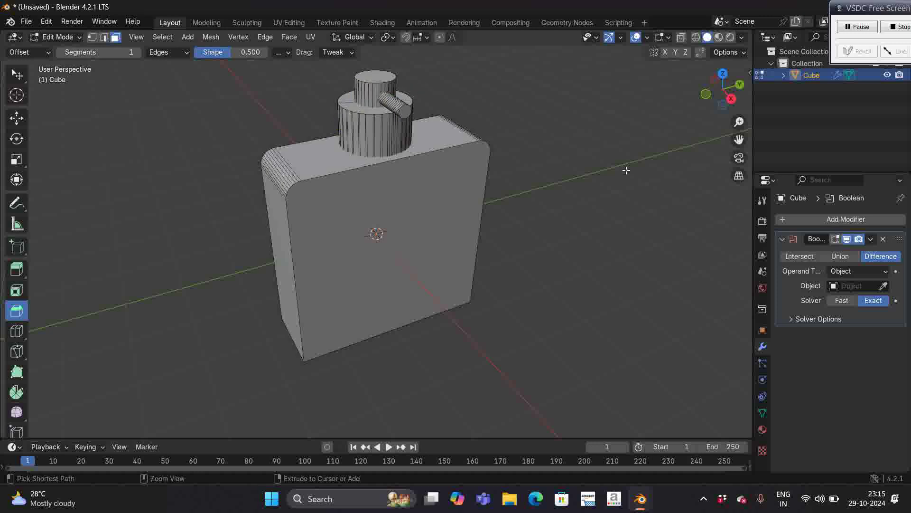
Step: Select all linked geometry of the horizontal spout and try again to assign an object to the Boolean modifier
{"action": "left_click", "coordinate": [403, 109]}
{"action": "key", "text": "ctrl+l"}
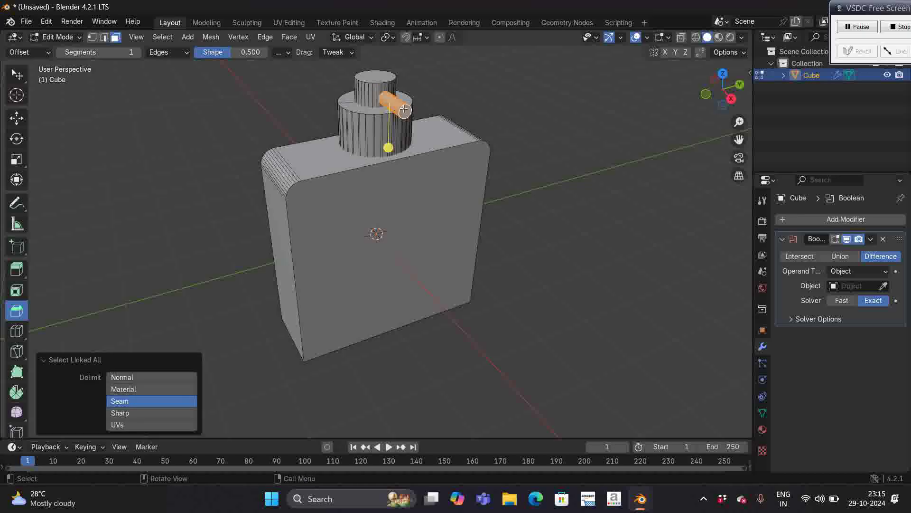
{"action": "left_click", "coordinate": [883, 287]}
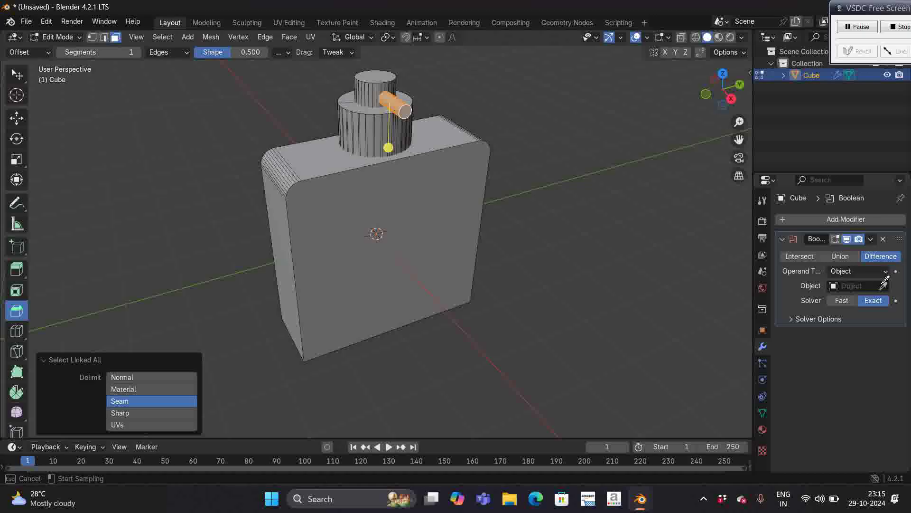
{"action": "left_click", "coordinate": [884, 287]}
{"action": "left_click", "coordinate": [883, 287]}
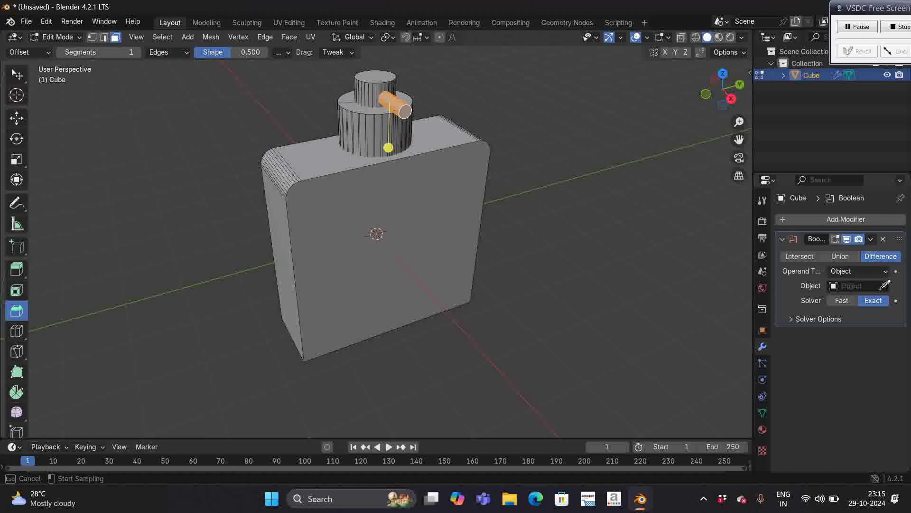
{"action": "left_click", "coordinate": [383, 77]}
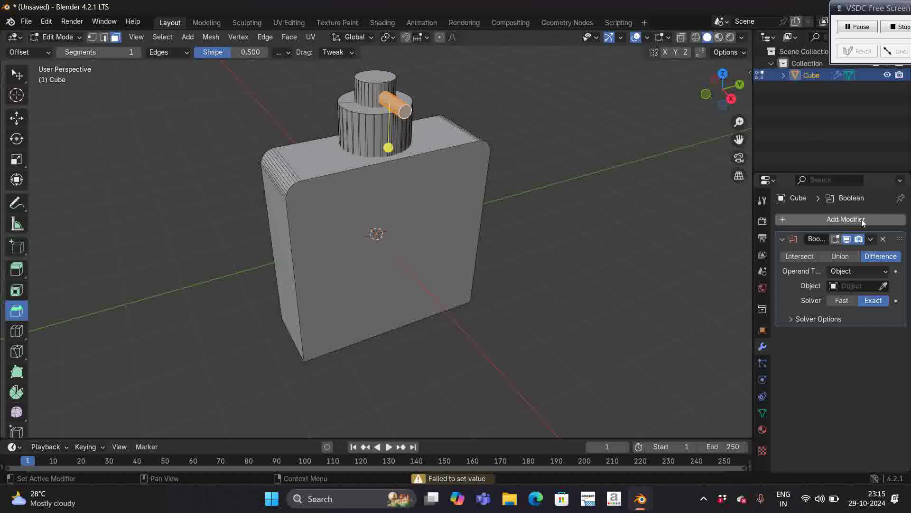
{"action": "left_click", "coordinate": [871, 239]}
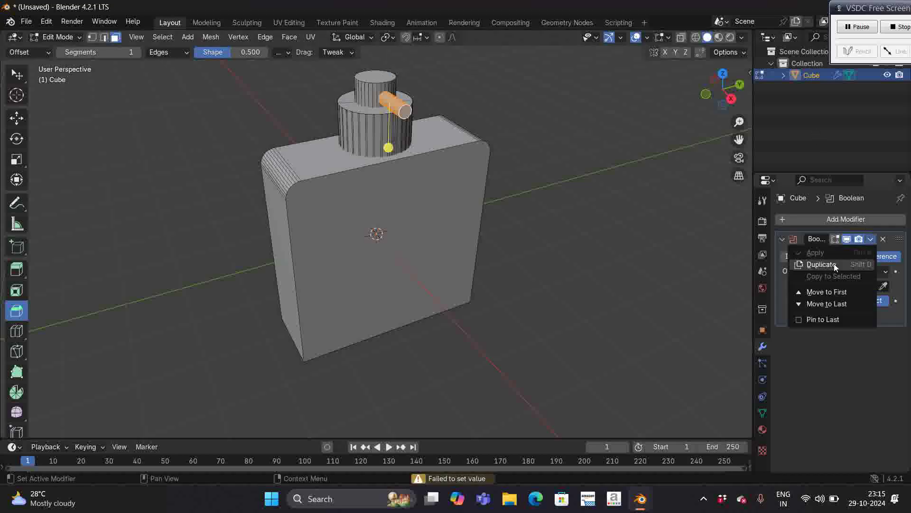
{"action": "left_click", "coordinate": [645, 215]}
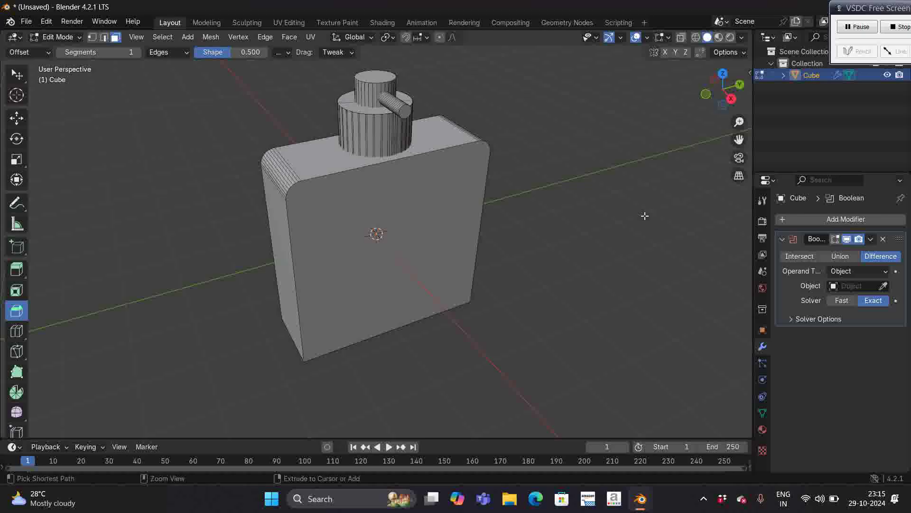
Step: Undo the selection changes and the moves that placed the spout at the neck, back to the small cylinder in front of the bottle
{"action": "key", "text": "ctrl+z"}
{"action": "key", "text": "ctrl+z"}
{"action": "key", "text": "ctrl+z"}
{"action": "key", "text": "ctrl+z"}
{"action": "key", "text": "ctrl+z"}
{"action": "key", "text": "ctrl+z"}
{"action": "key", "text": "ctrl+z"}
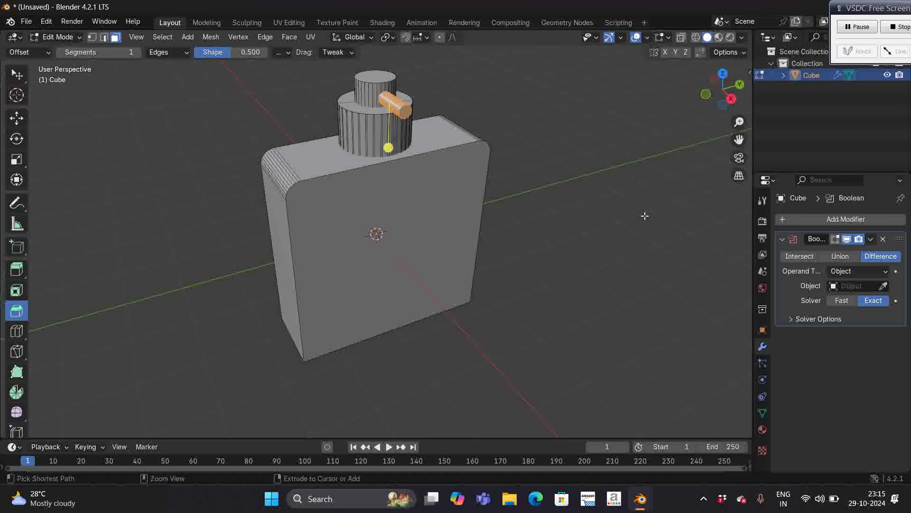
{"action": "key", "text": "ctrl+z"}
{"action": "key", "text": "ctrl+z"}
{"action": "key", "text": "ctrl+z"}
{"action": "key", "text": "ctrl+z"}
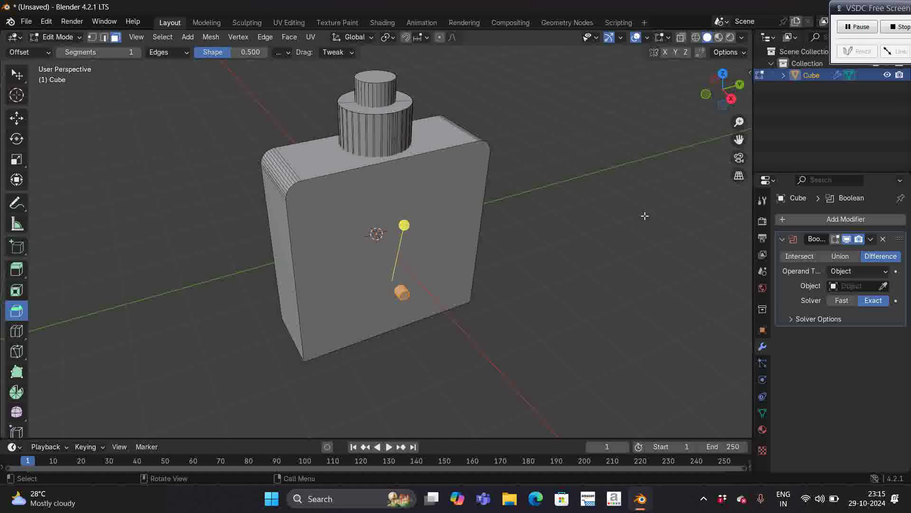
Step: Delete the selected small spout cylinder from the bottle mesh
{"action": "key", "text": "x"}
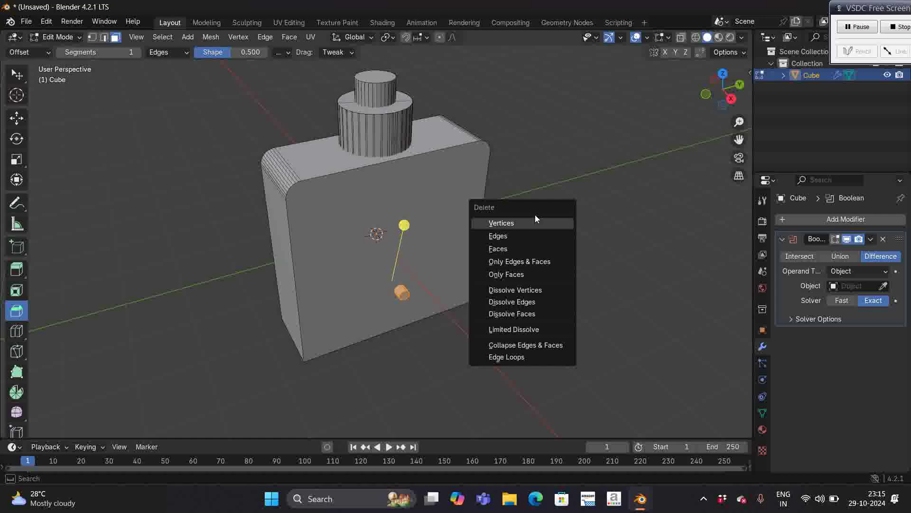
{"action": "key", "text": "x"}
{"action": "left_click", "coordinate": [548, 230]}
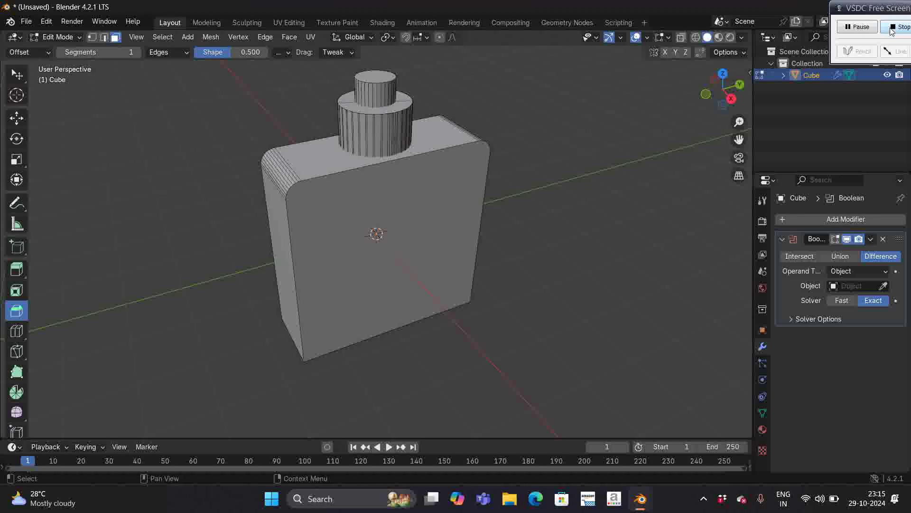
{"action": "middle_click_drag", "start_coordinate": [515, 128], "coordinate": [517, 128]}
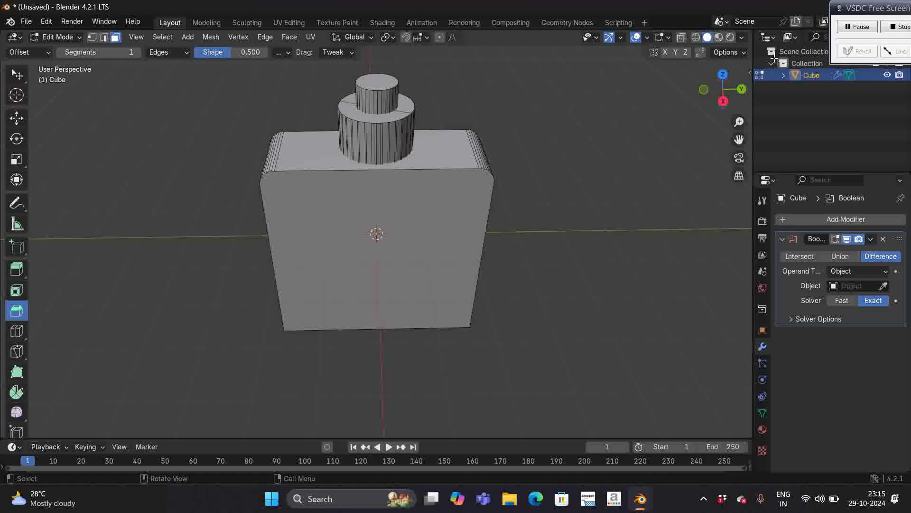